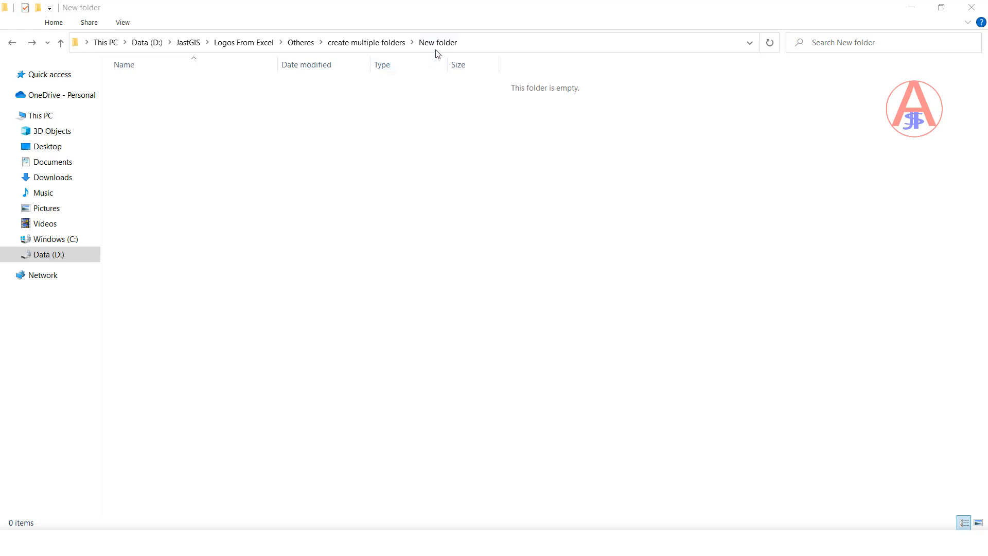
Create a new text document in the current empty folder.
{"action": "right_click", "coordinate": [262, 139]}
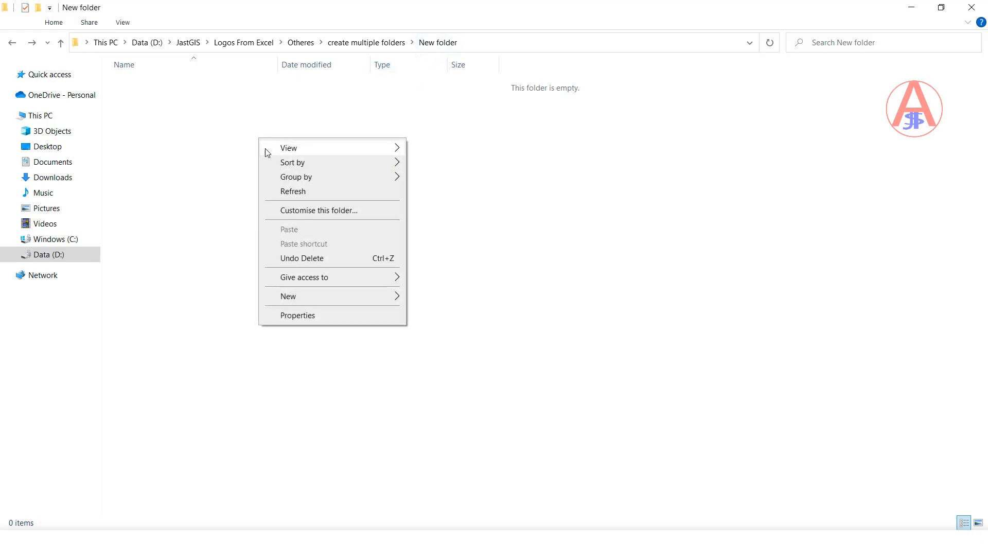
{"action": "mouse_move", "coordinate": [307, 299]}
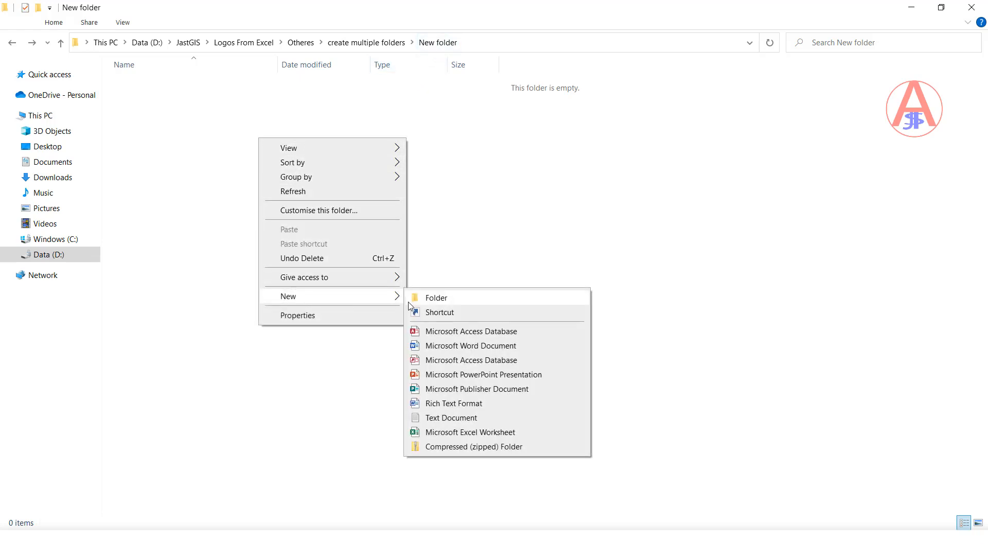
{"action": "left_click", "coordinate": [451, 419]}
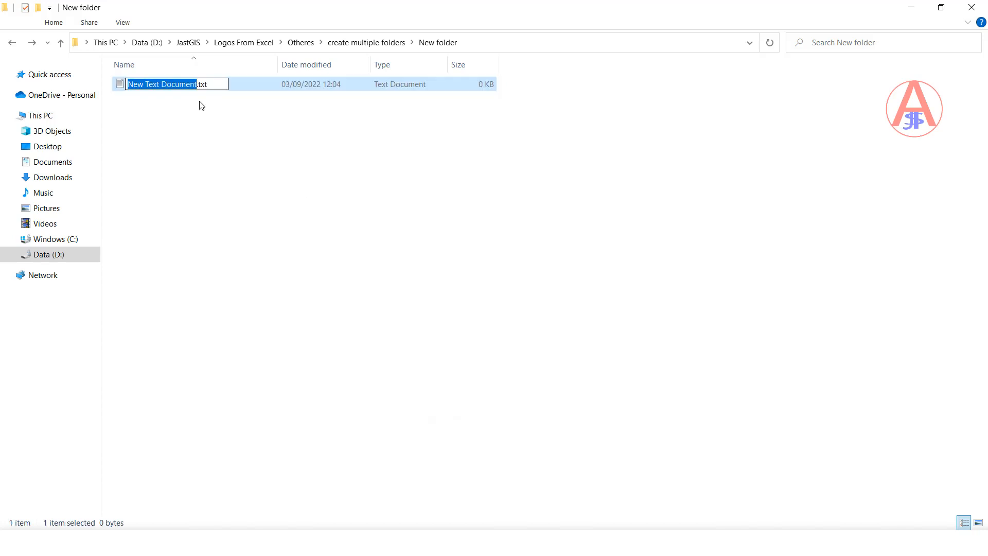
{"action": "type", "text": "jASTgi"}
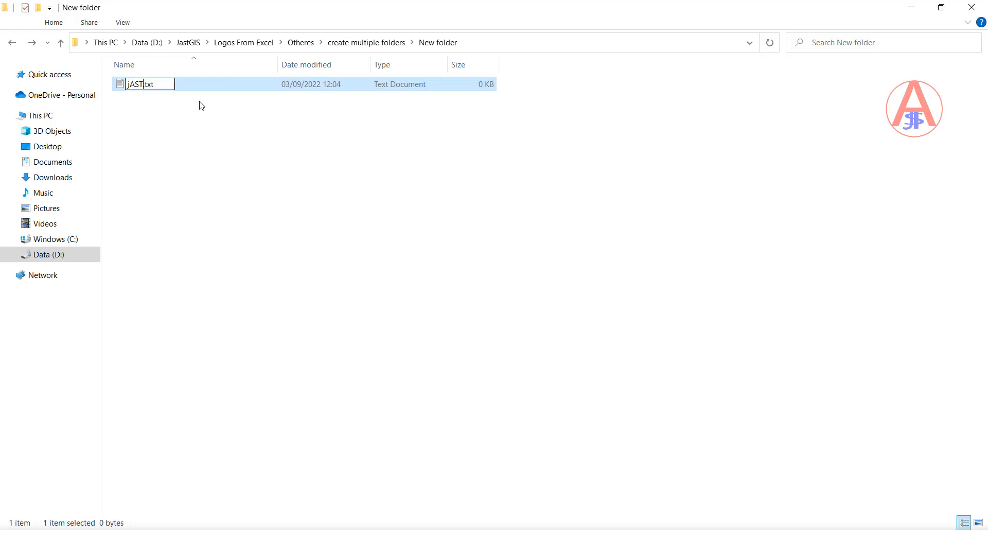
{"action": "type", "text": "s"}
{"action": "key", "text": "BackSpace"}
{"action": "key", "text": "BackSpace"}
{"action": "key", "text": "BackSpace"}
{"action": "key", "text": "BackSpace"}
{"action": "key", "text": "BackSpace"}
{"action": "key", "text": "BackSpace"}
{"action": "key", "text": "BackSpace"}
Name the new file JastGIS.bat, replacing its txt extension and accepting the extension change.
{"action": "key", "text": "Caps_Lock"}
{"action": "type", "text": "Ja"}
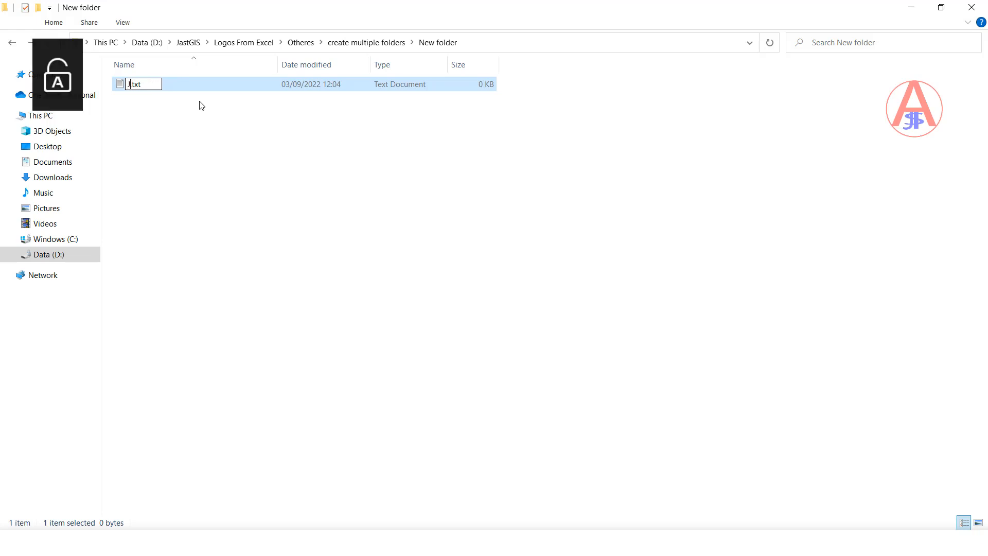
{"action": "type", "text": "st"}
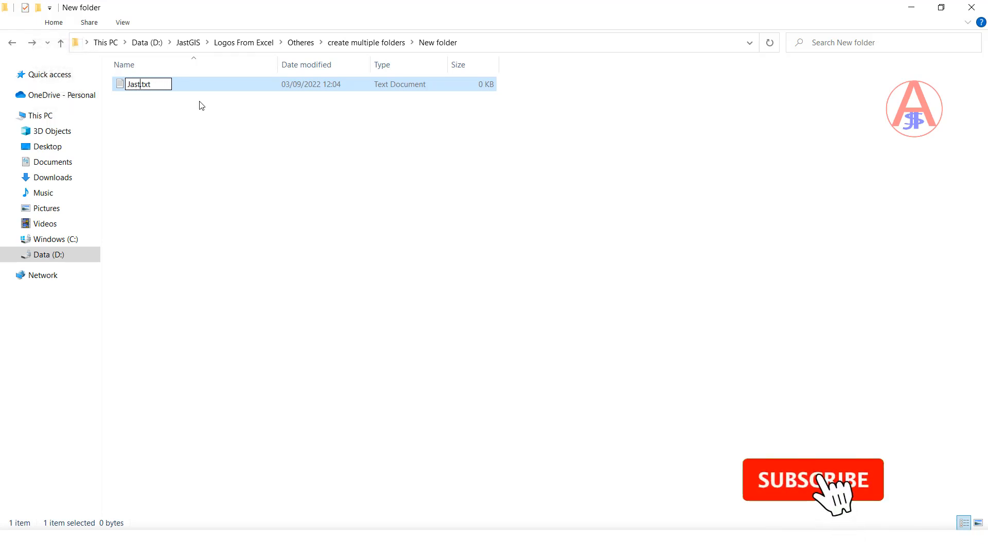
{"action": "type", "text": "GIS"}
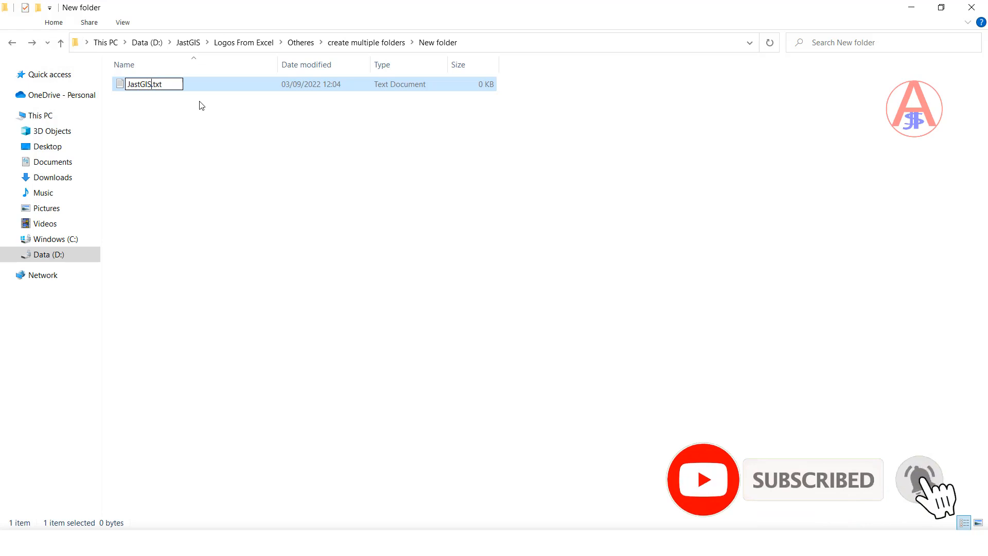
{"action": "key", "text": "shift+Left"}
{"action": "key", "text": "shift+Left"}
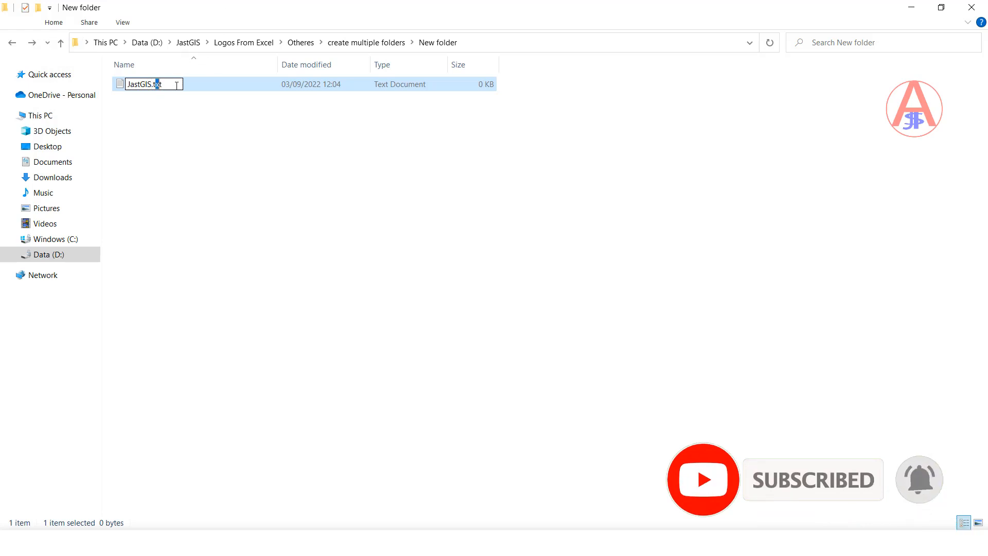
{"action": "type", "text": "ba"}
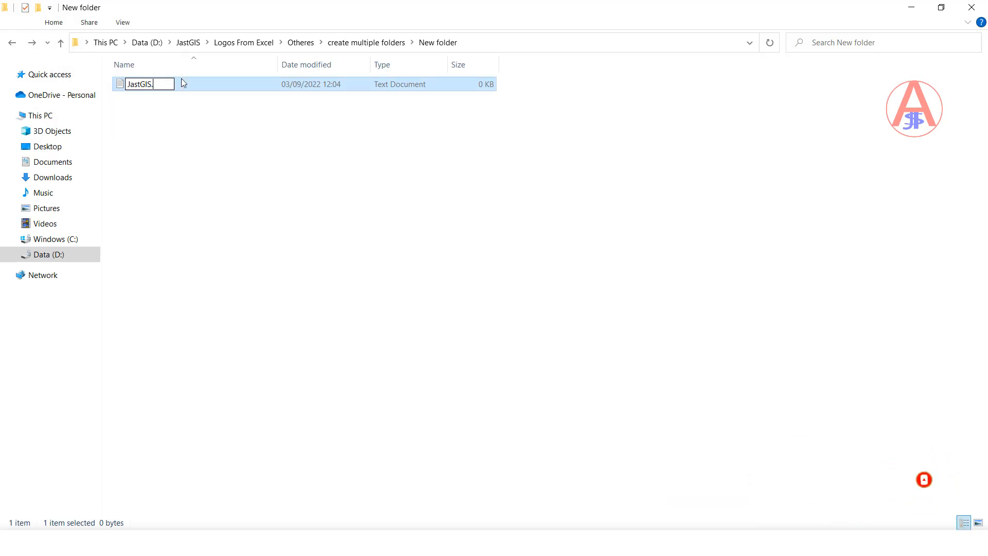
{"action": "type", "text": "t"}
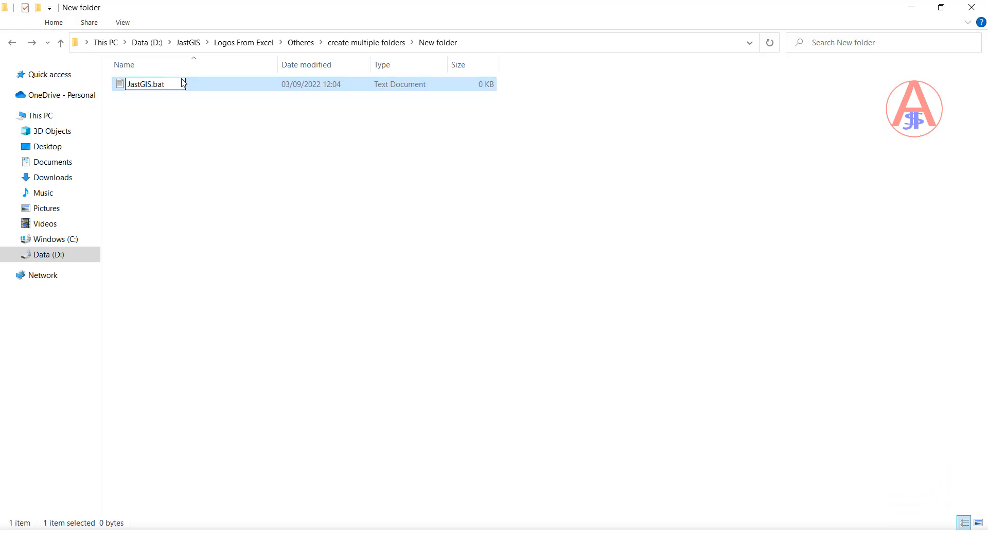
{"action": "key", "text": "Return"}
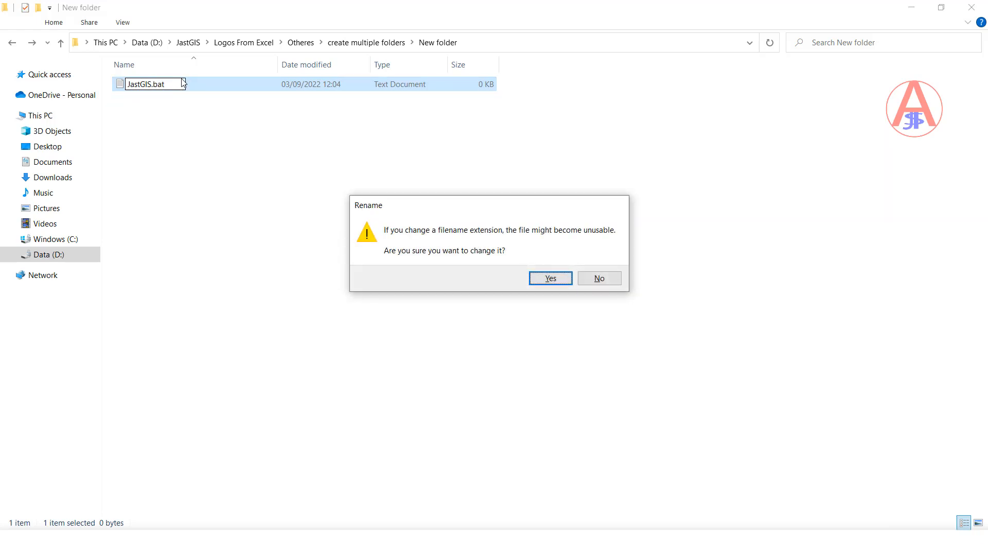
{"action": "left_click", "coordinate": [553, 278]}
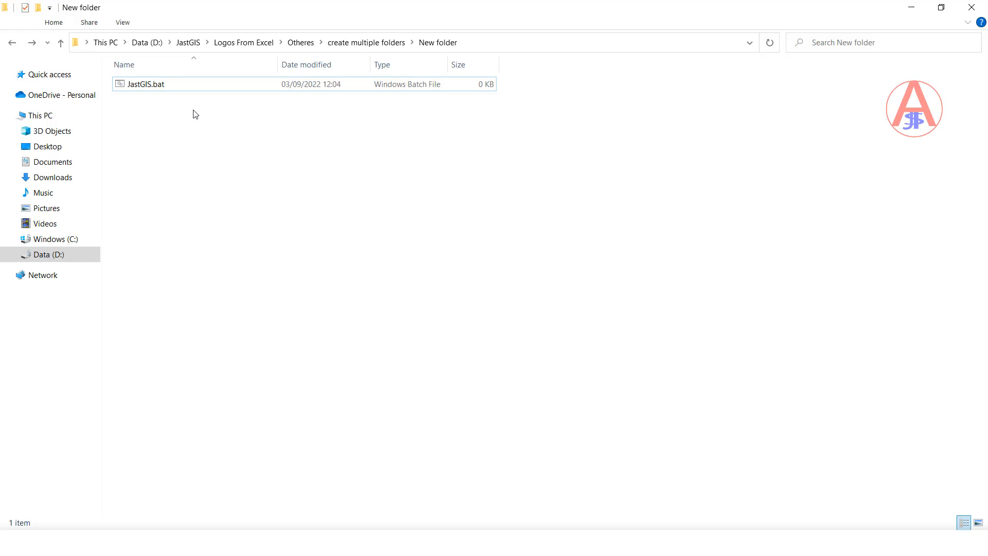
Enter the command md A B C D in JastGIS.bat, save and close it, and run the batch file.
{"action": "left_click", "coordinate": [151, 92]}
{"action": "right_click", "coordinate": [151, 89]}
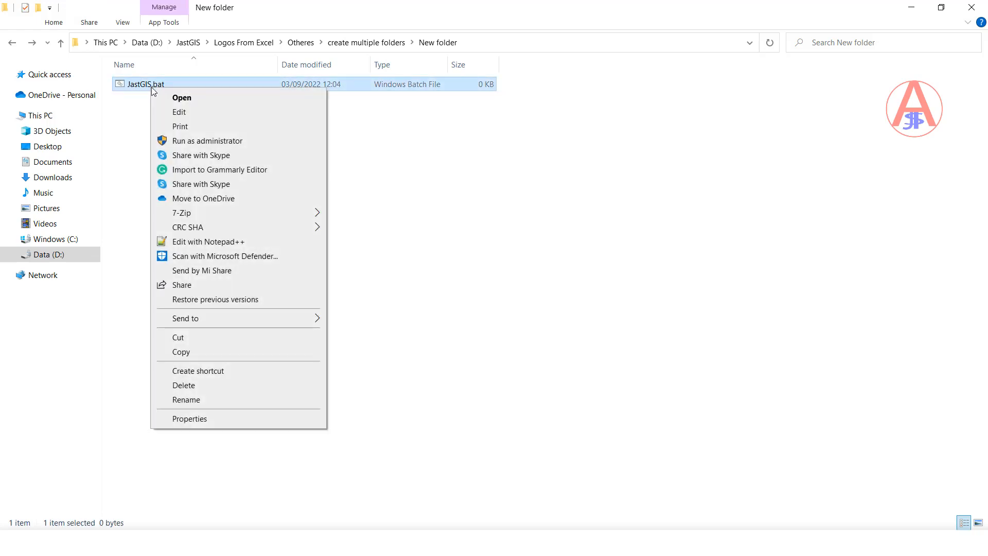
{"action": "left_click", "coordinate": [178, 113]}
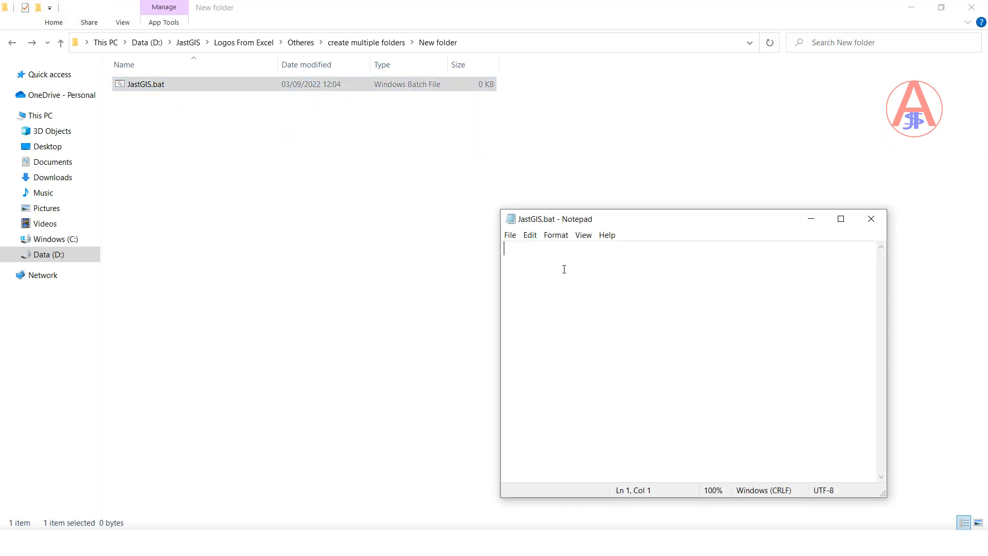
{"action": "type", "text": "md A B"}
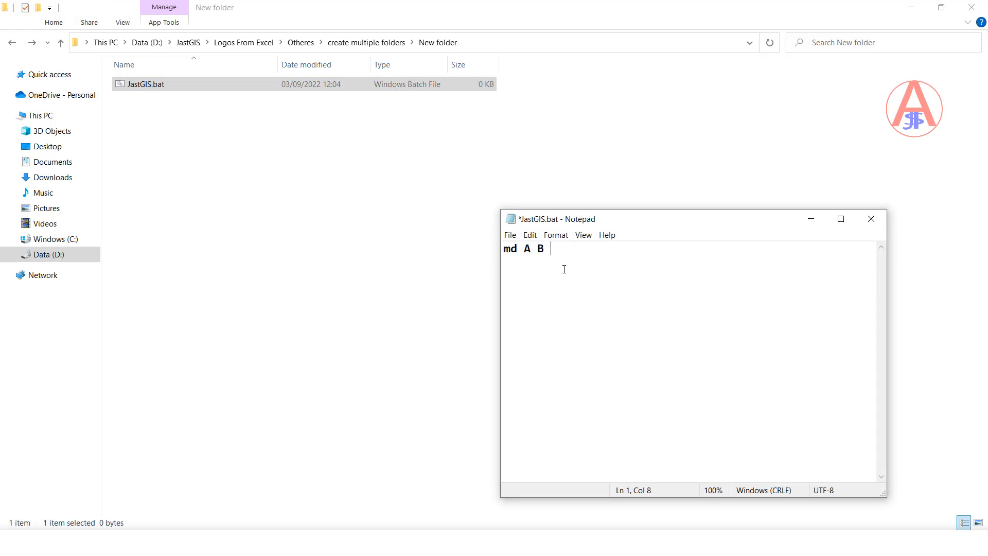
{"action": "type", "text": " C D"}
{"action": "key", "text": "ctrl+s"}
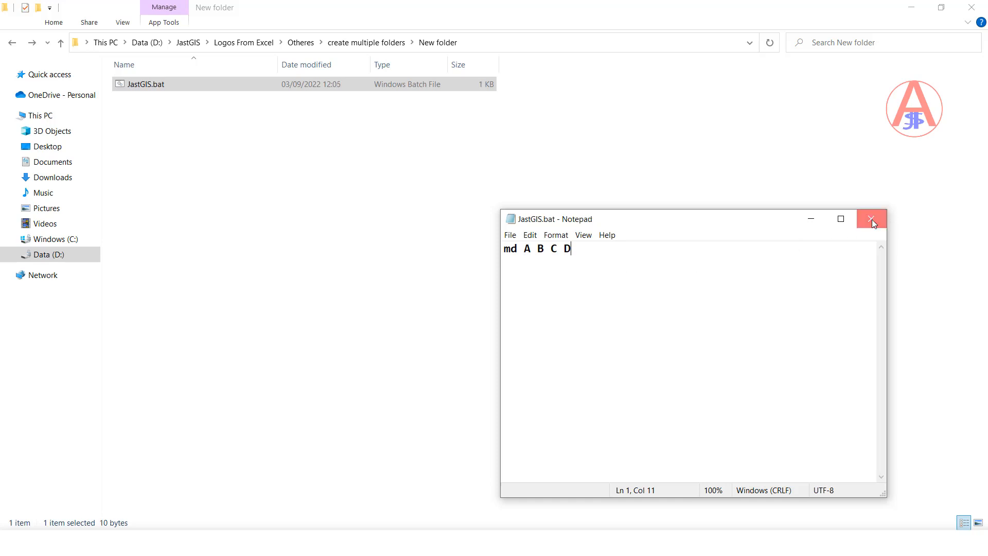
{"action": "left_click", "coordinate": [872, 218]}
{"action": "double_click", "coordinate": [141, 86]}
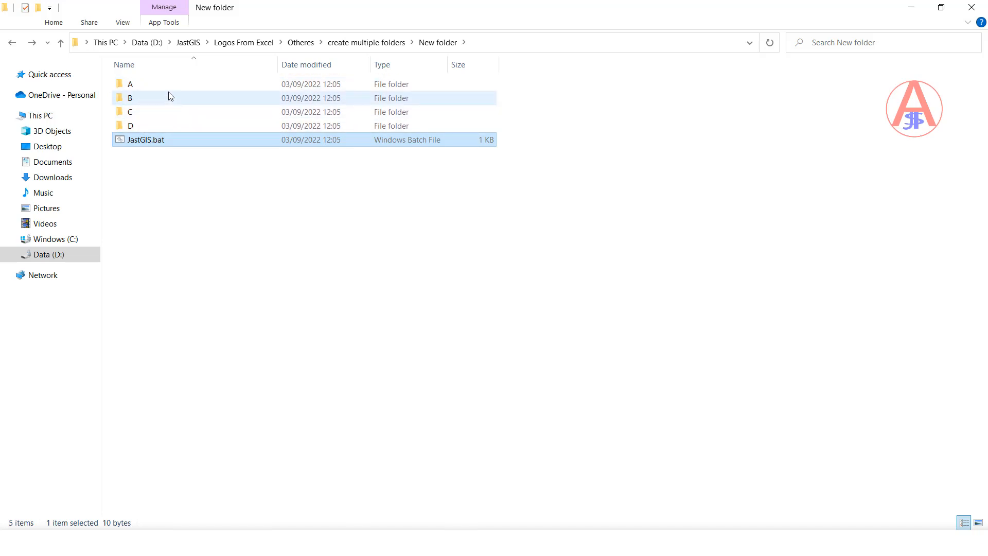
Edit JastGIS.bat so its line reads md "A/1" "B/1" "C/1" "D/1", and save and close the file.
{"action": "left_click", "coordinate": [157, 168]}
{"action": "right_click", "coordinate": [157, 145]}
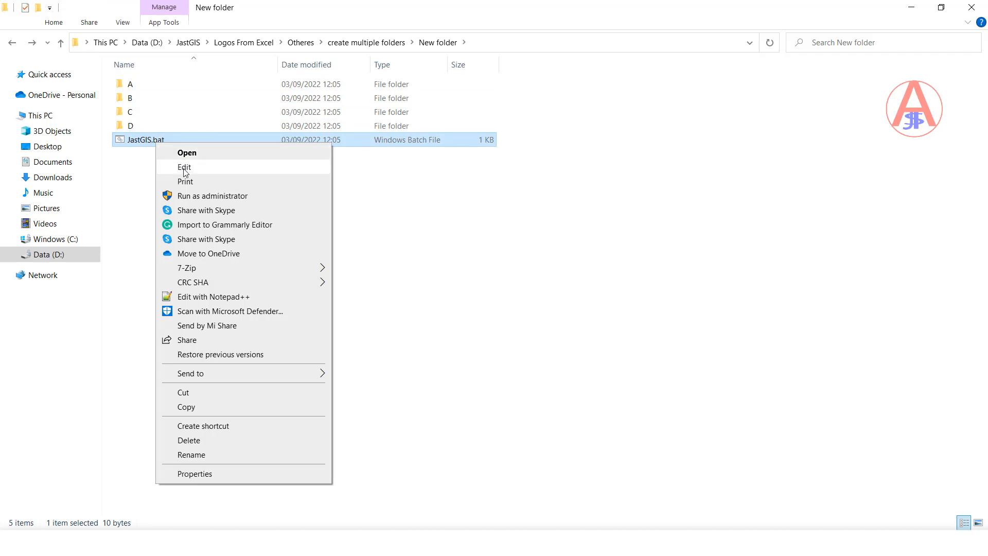
{"action": "left_click", "coordinate": [184, 167]}
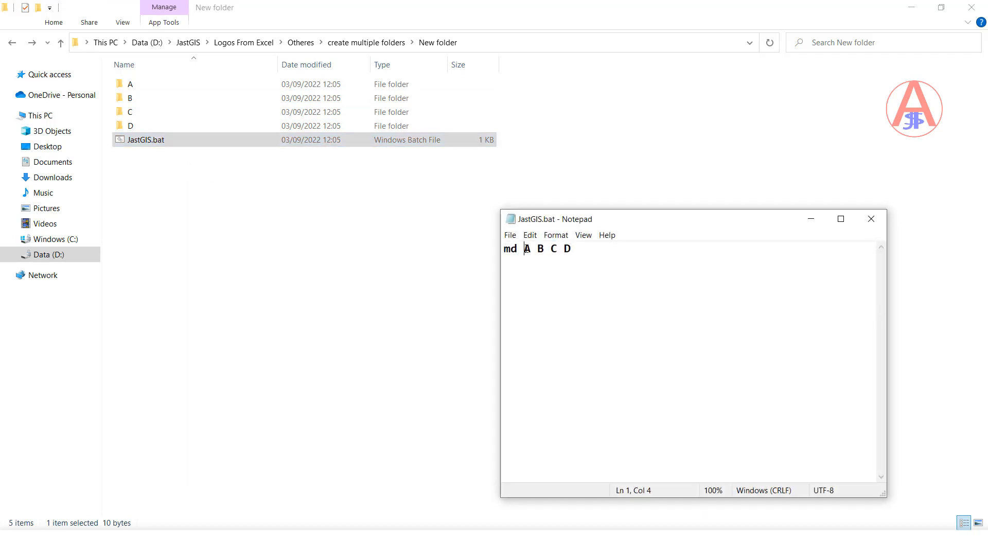
{"action": "type", "text": "\"\""}
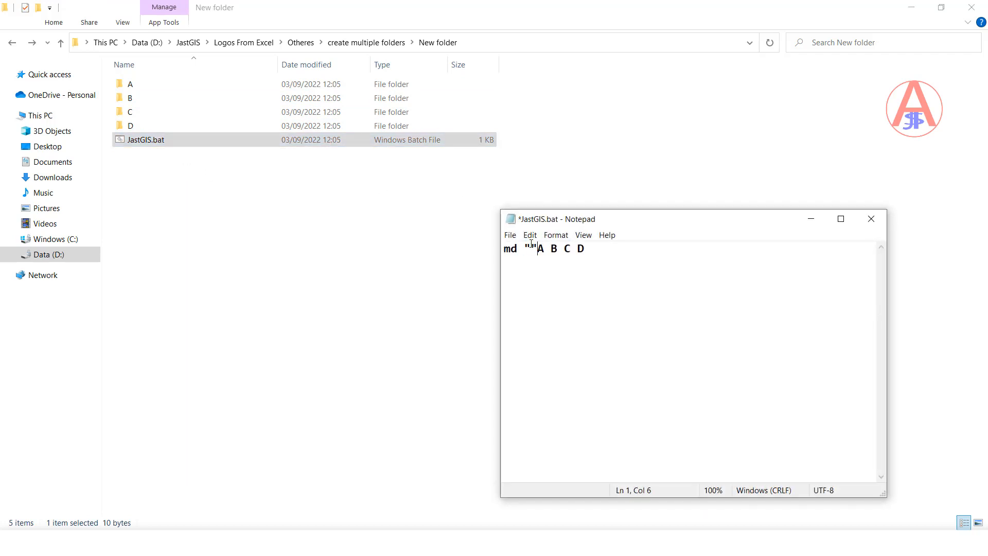
{"action": "key", "text": "BackSpace"}
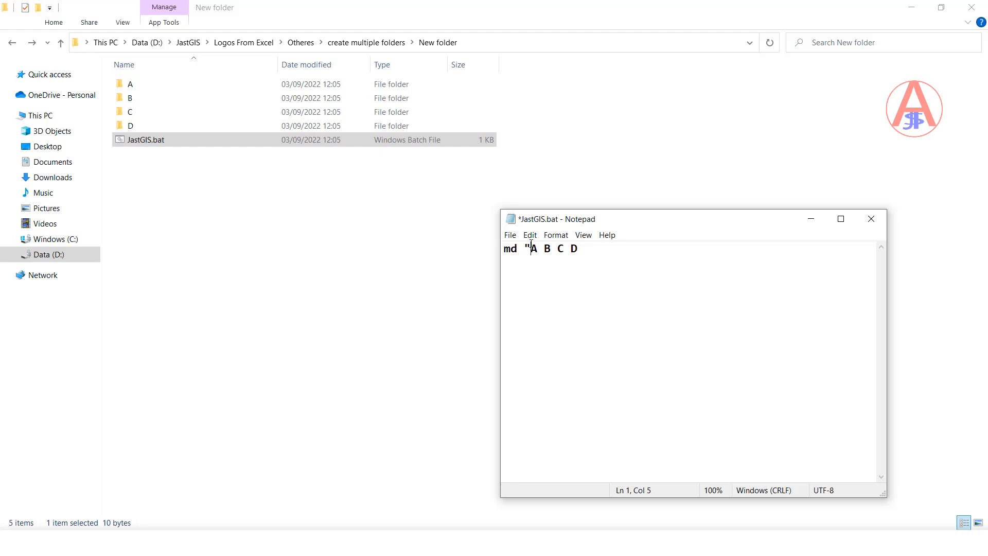
{"action": "type", "text": "/"}
{"action": "type", "text": "1\" \"B/1\" \"C/1\" \"D/1\""}
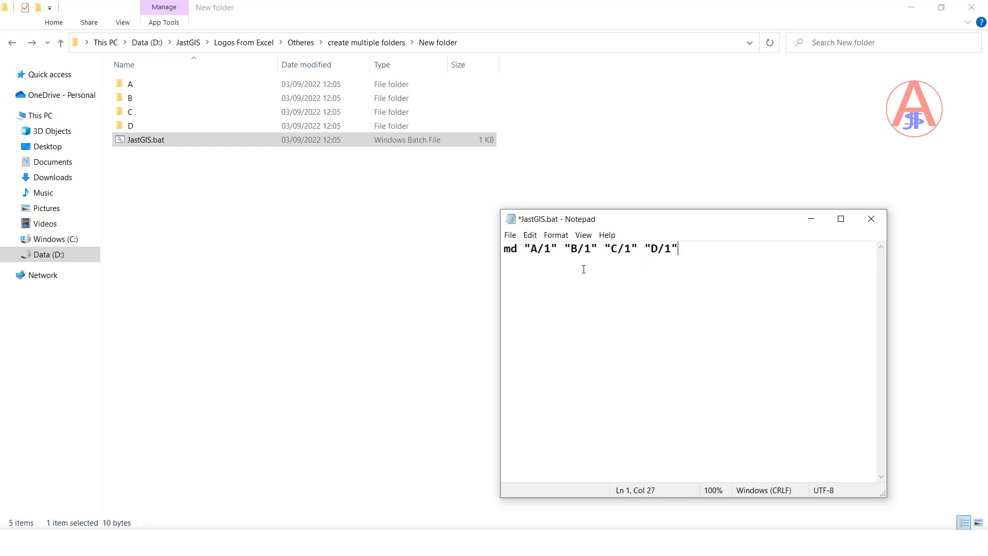
{"action": "key", "text": "ctrl+s"}
{"action": "left_click", "coordinate": [871, 218]}
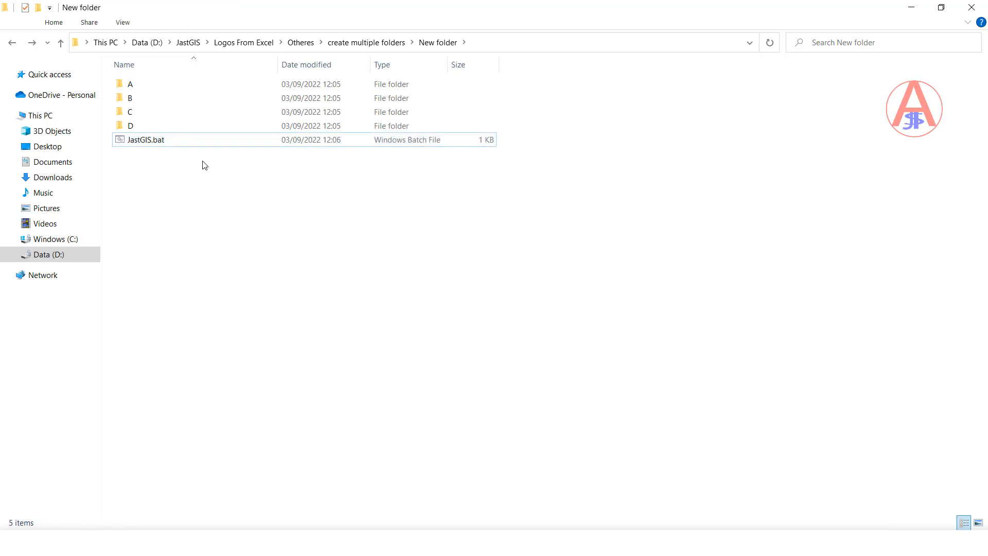
Run the edited JastGIS.bat and look inside folder A for its subfolder.
{"action": "left_click", "coordinate": [162, 148]}
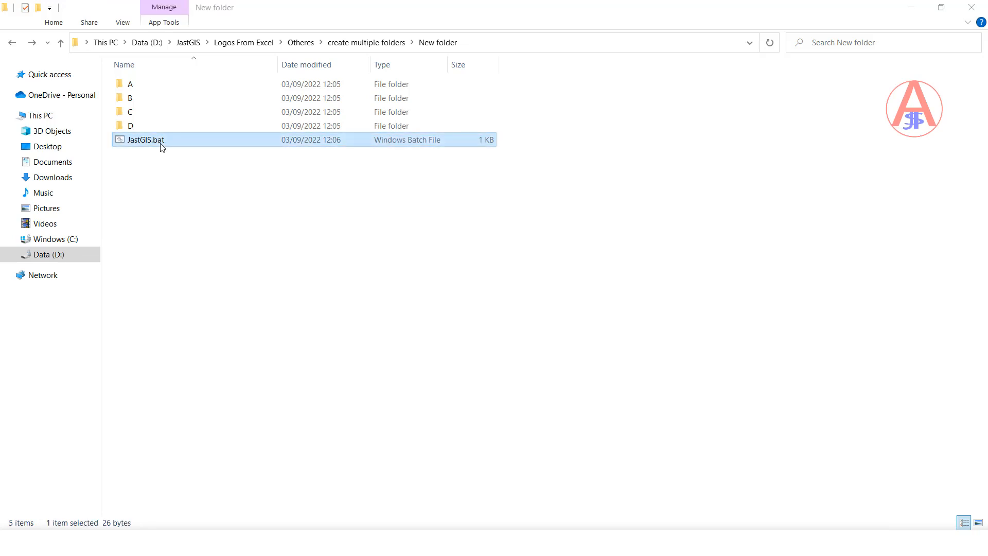
{"action": "double_click", "coordinate": [147, 86]}
{"action": "left_click", "coordinate": [12, 42]}
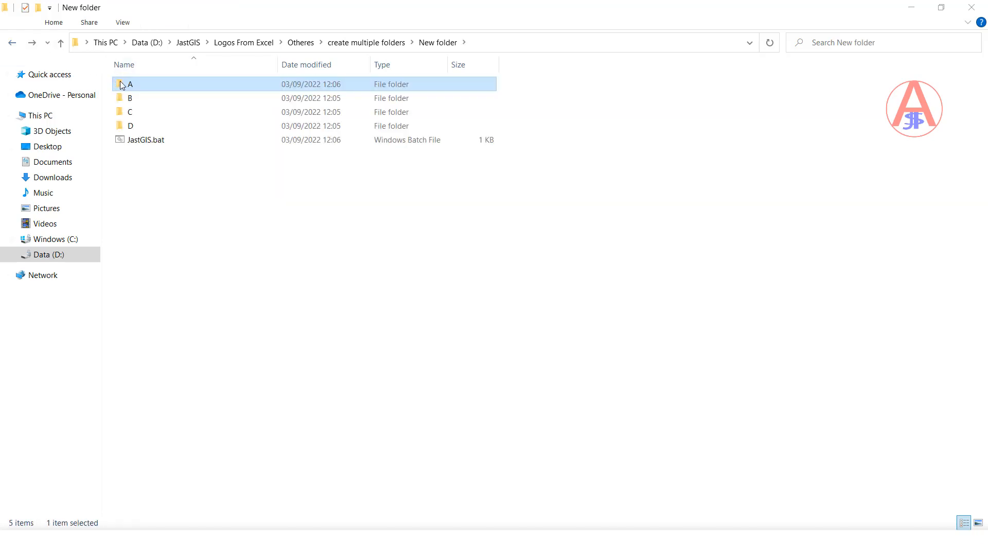
{"action": "double_click", "coordinate": [147, 88]}
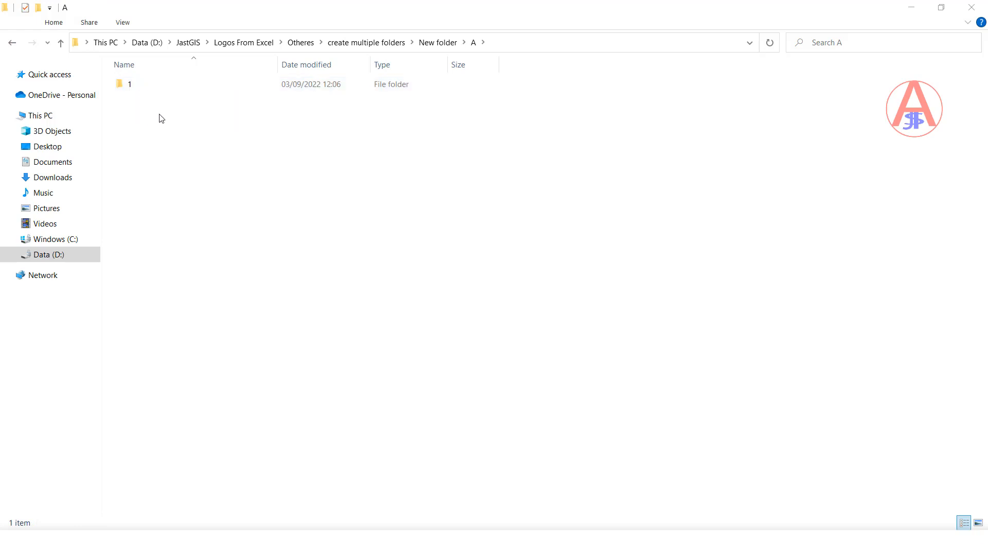
{"action": "left_click", "coordinate": [12, 42]}
Delete folders A, B, C and D and run JastGIS.bat again to recreate them with subfolders.
{"action": "left_click", "coordinate": [133, 126]}
{"action": "left_click", "coordinate": [137, 87], "text": "shift"}
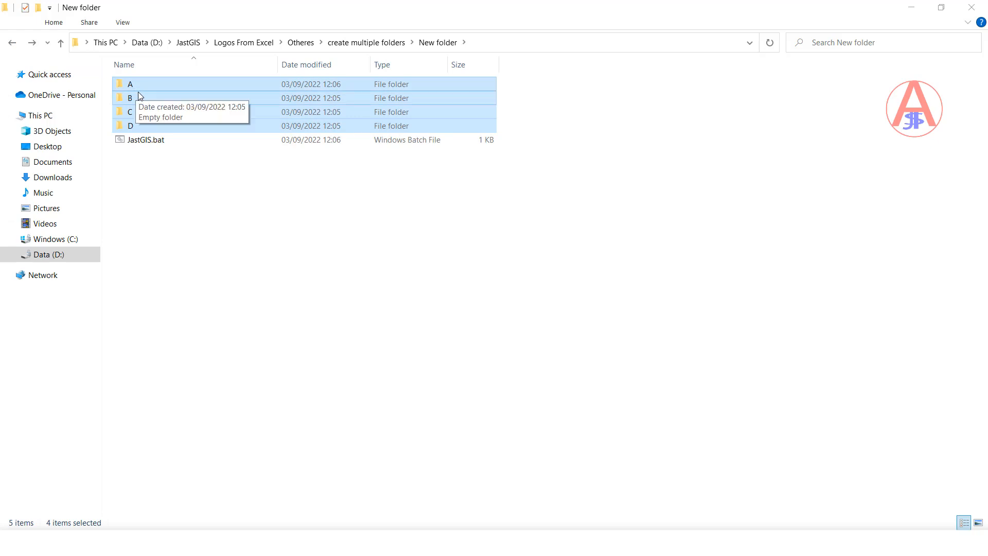
{"action": "key", "text": "Delete"}
{"action": "left_click", "coordinate": [155, 89]}
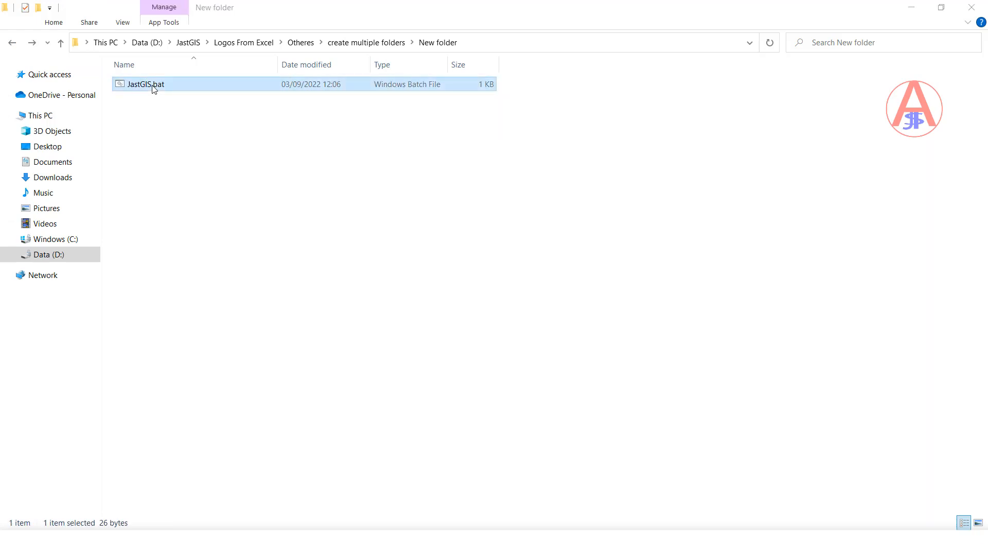
{"action": "double_click", "coordinate": [155, 89]}
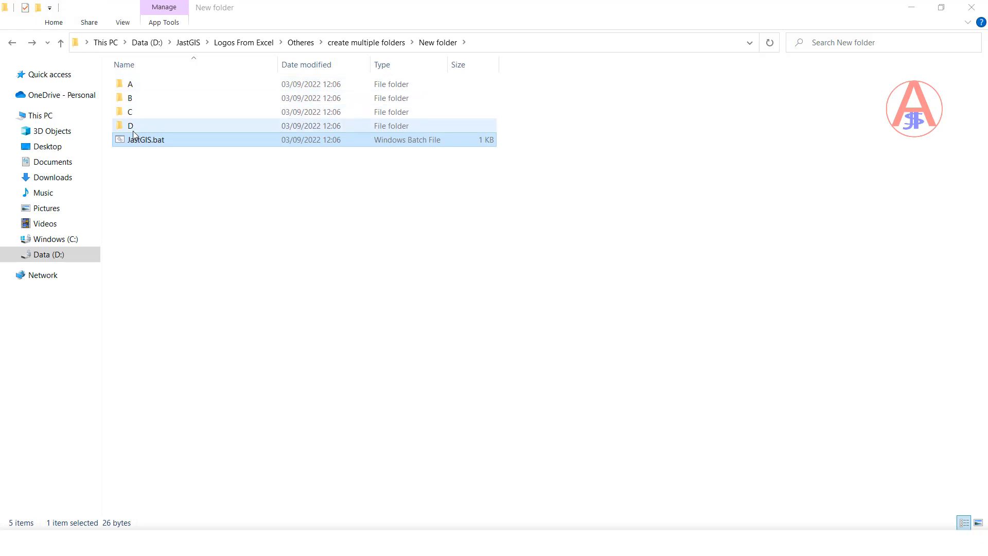
Check the contents of the recreated folder A and return to the parent folder.
{"action": "double_click", "coordinate": [133, 91]}
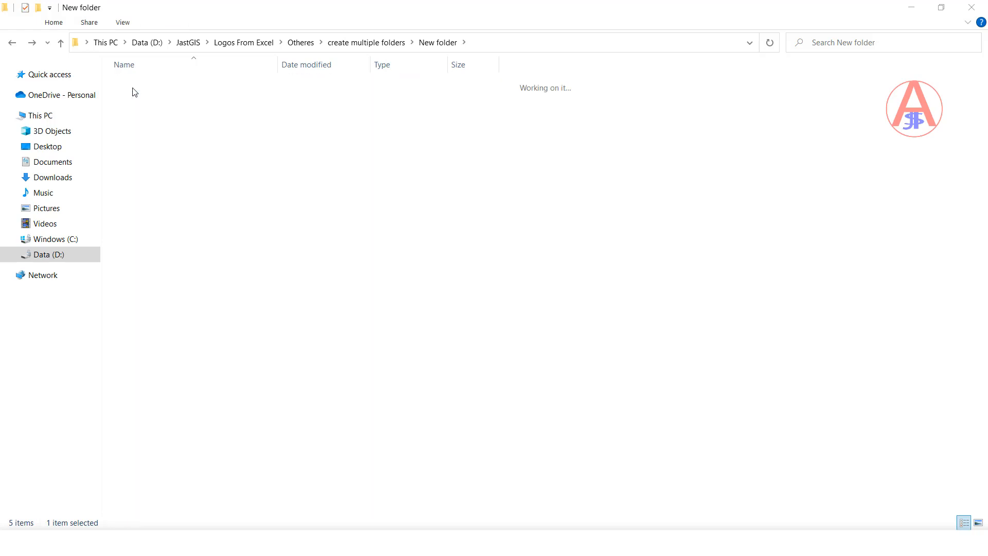
{"action": "left_click", "coordinate": [12, 43]}
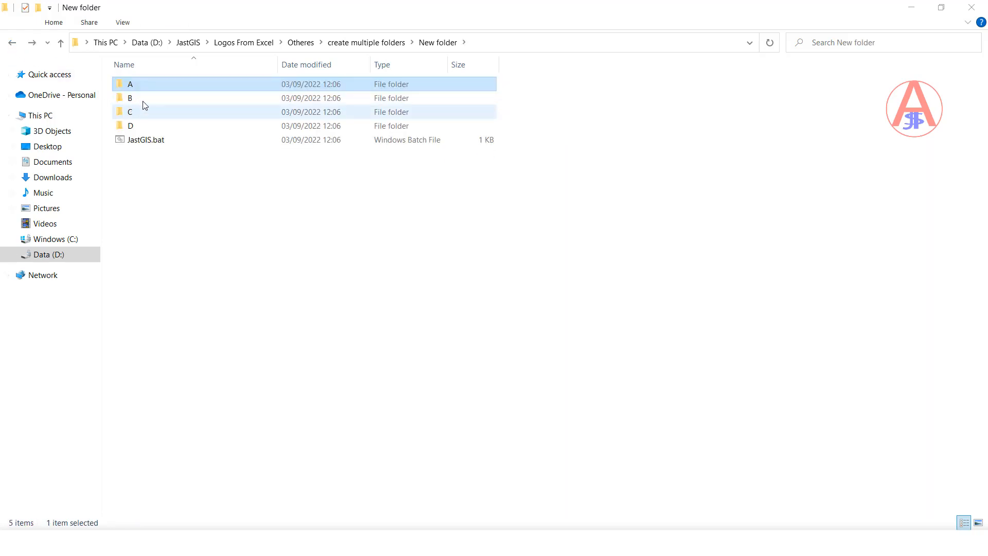
{"action": "left_click", "coordinate": [174, 215]}
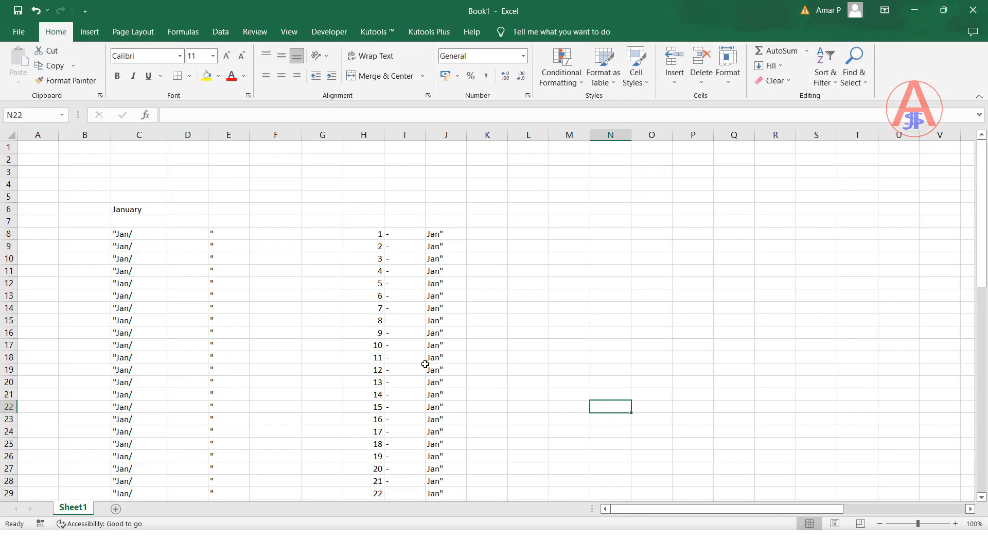
In the Excel sheet, extend January in C6 across to N6 as a month series through December, and copy the range.
{"action": "left_click", "coordinate": [203, 248]}
{"action": "left_click", "coordinate": [146, 209]}
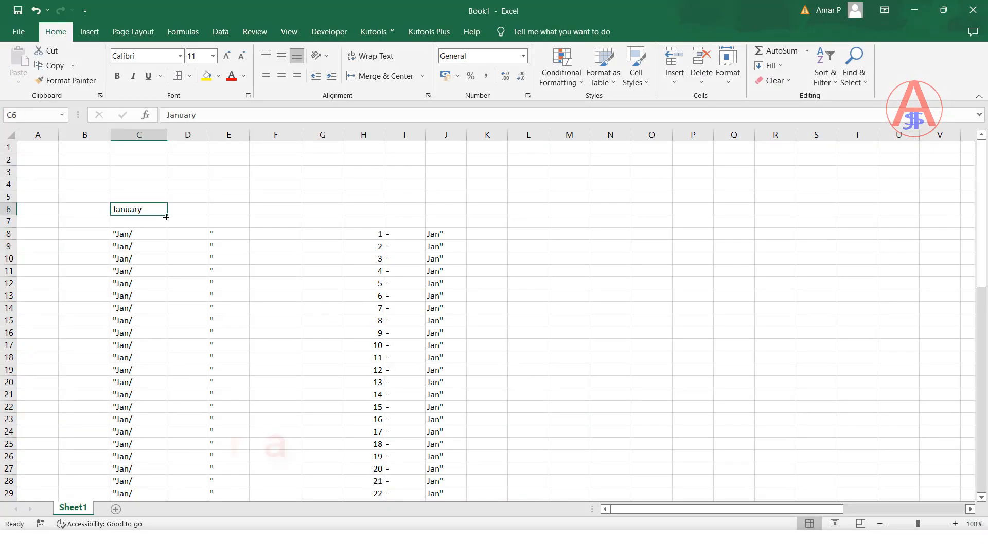
{"action": "left_click_drag", "start_coordinate": [167, 215], "coordinate": [630, 250]}
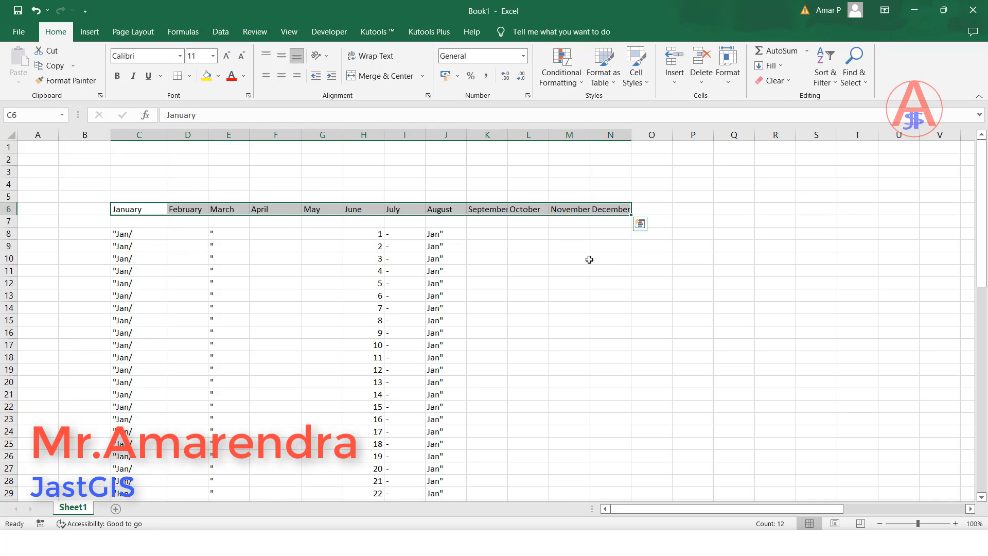
{"action": "key", "text": "ctrl+c"}
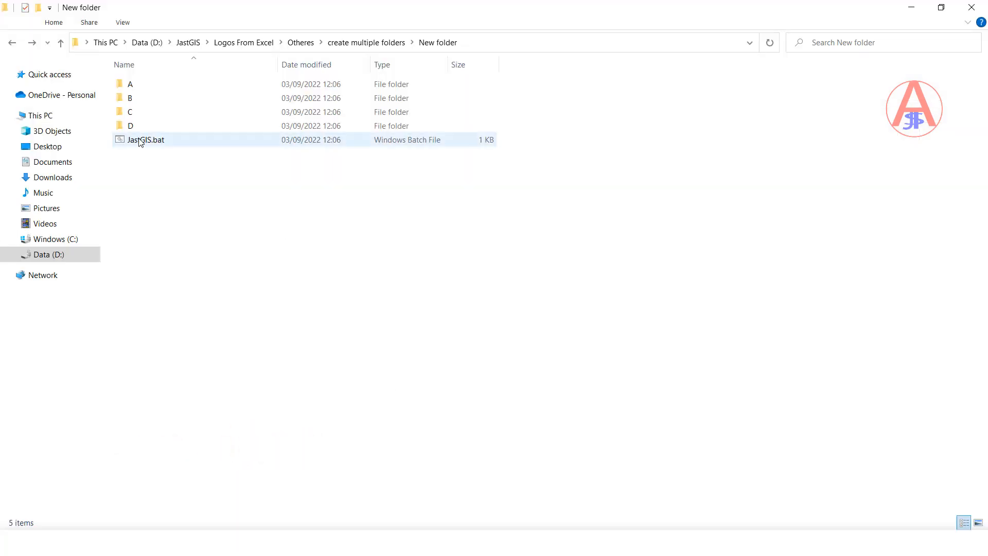
Delete folders A, B, C and D so that only JastGIS.bat remains in New folder.
{"action": "left_click", "coordinate": [138, 139]}
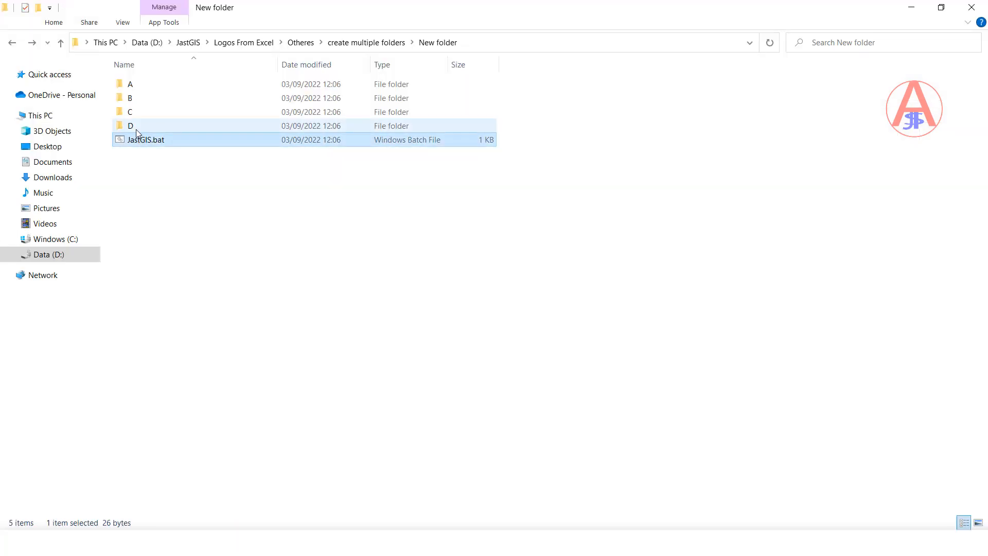
{"action": "key", "text": "Caps_Lock"}
{"action": "key", "text": "a"}
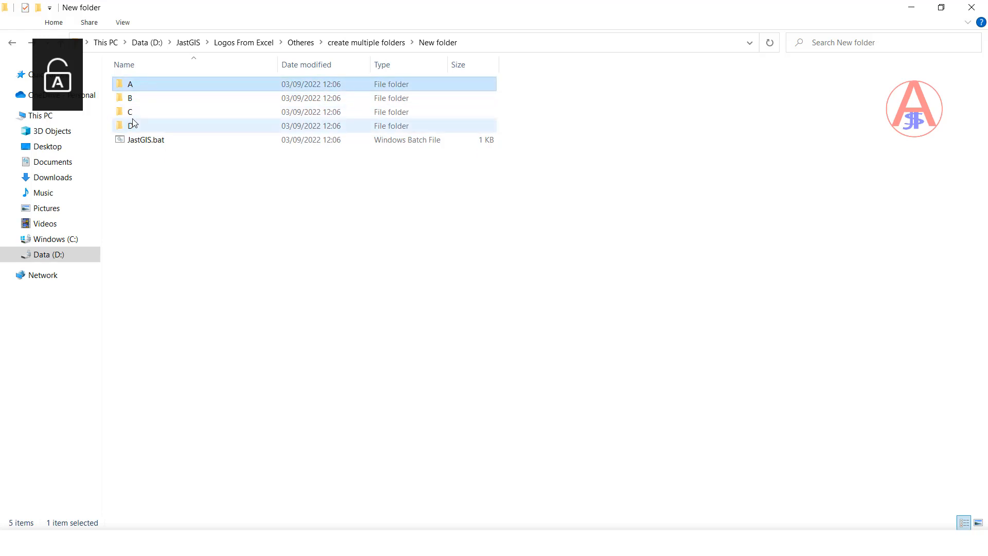
{"action": "left_click", "coordinate": [133, 125]}
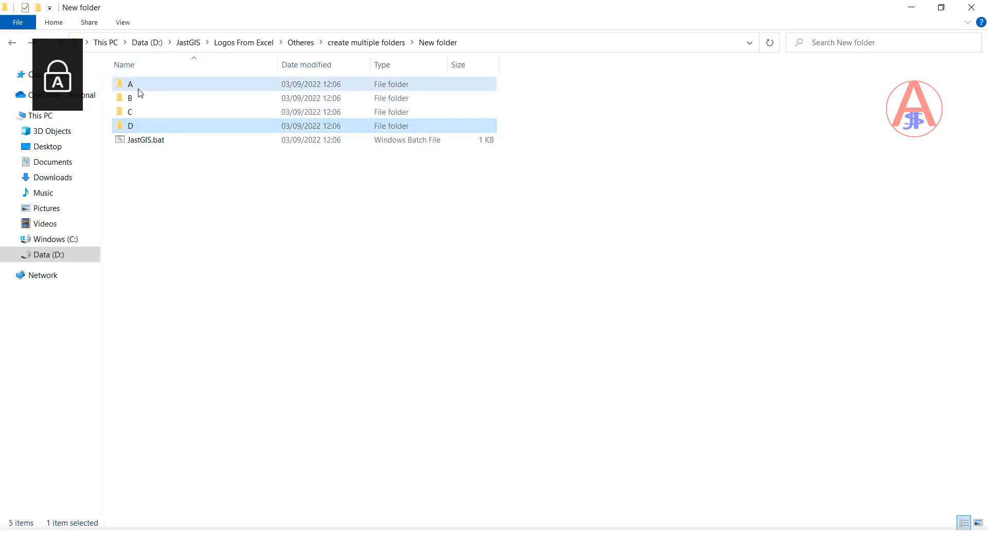
{"action": "left_click_drag", "start_coordinate": [140, 93], "coordinate": [142, 122]}
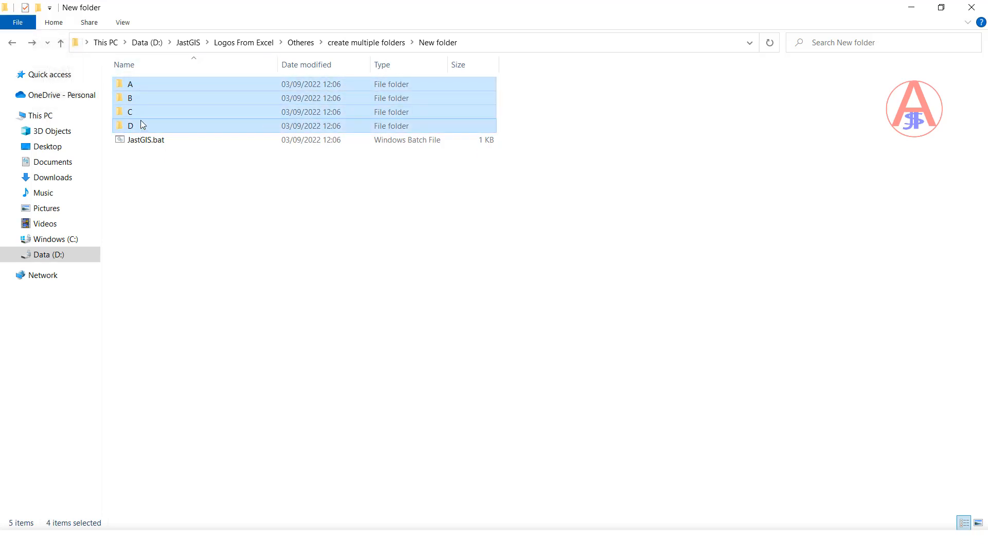
{"action": "key", "text": "Delete"}
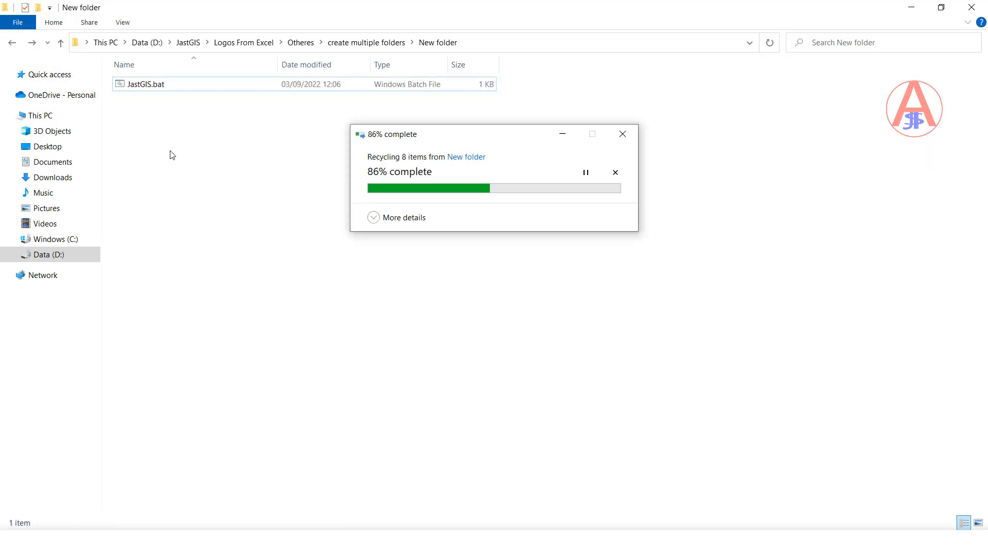
Replace the names after md in JastGIS.bat with the copied months January to December, save and close it, and run the batch file.
{"action": "left_click", "coordinate": [149, 87]}
{"action": "right_click", "coordinate": [149, 87]}
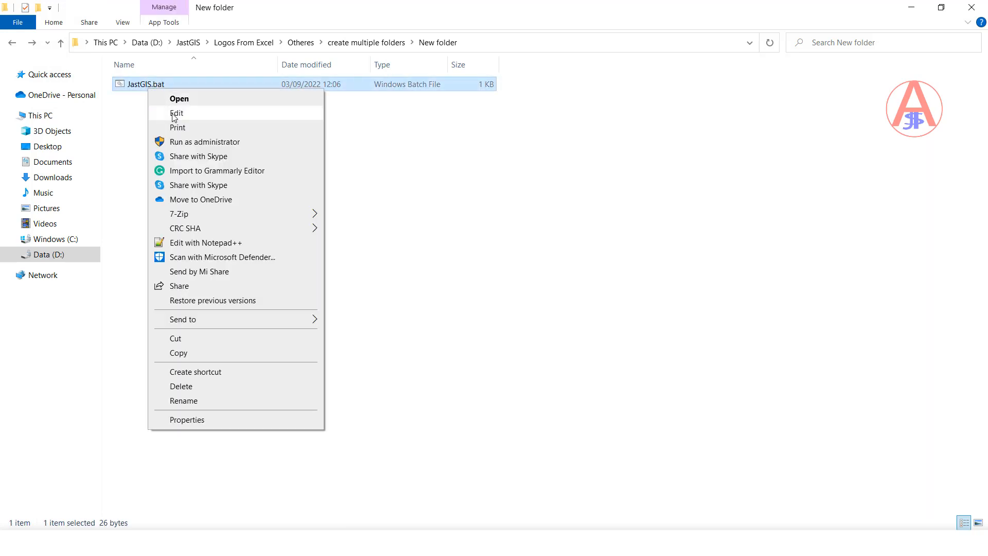
{"action": "left_click", "coordinate": [201, 114]}
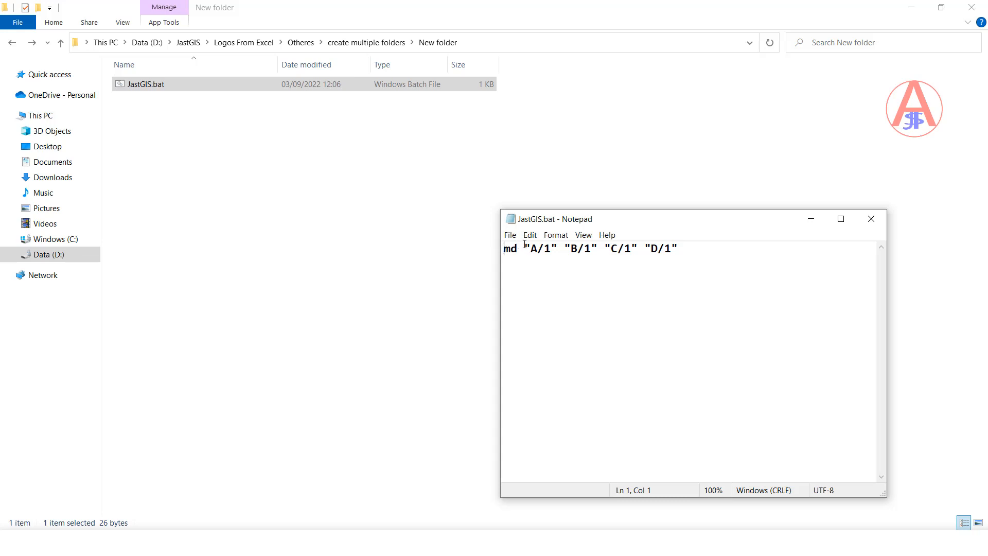
{"action": "left_click_drag", "start_coordinate": [524, 249], "coordinate": [712, 260]}
{"action": "type", "text": "January\tFebruary\tMarch\tApril\tMay\tJune\tJuly\tAugust\tSeptember\tOctober\tNovember\tDecember"}
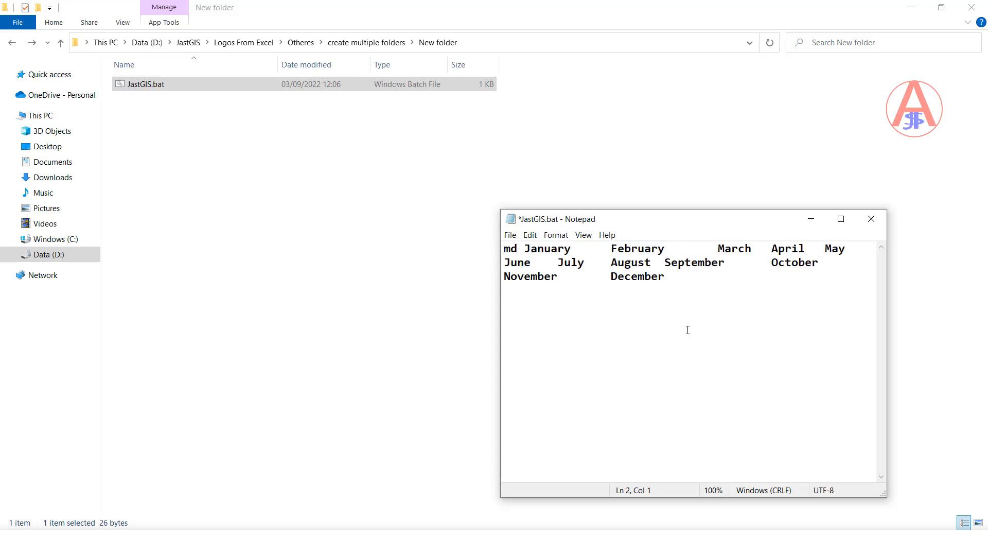
{"action": "key", "text": "ctrl+s"}
{"action": "left_click", "coordinate": [872, 219]}
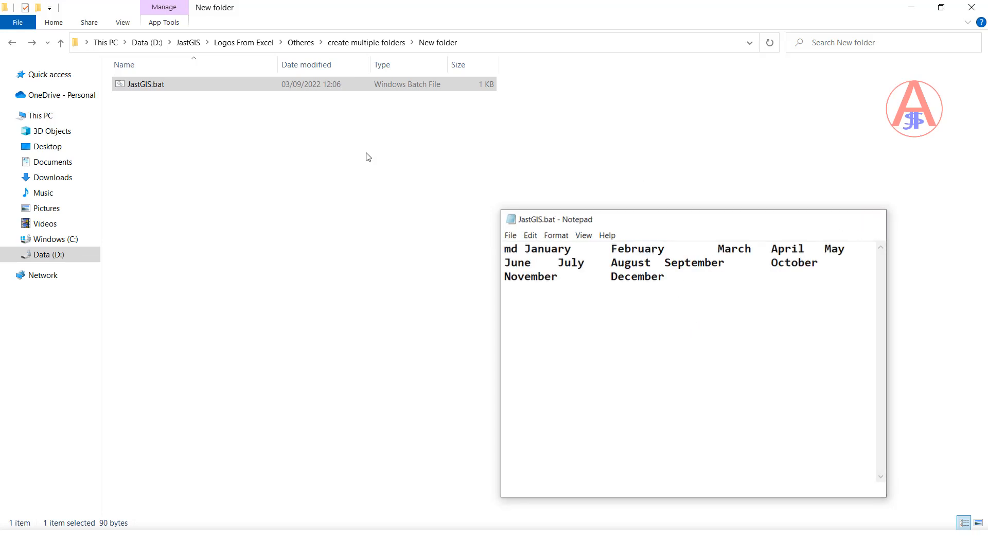
{"action": "double_click", "coordinate": [143, 86]}
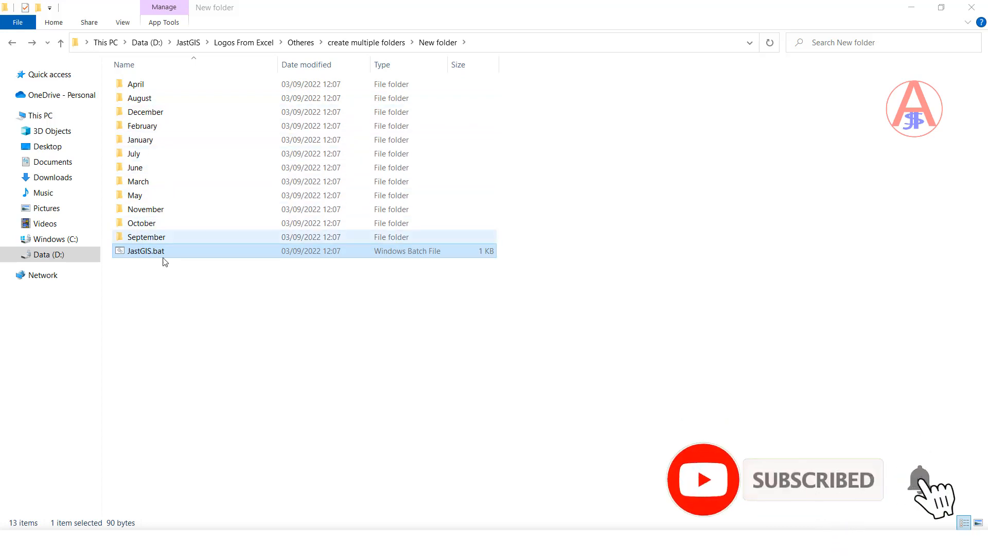
{"action": "left_click", "coordinate": [223, 320]}
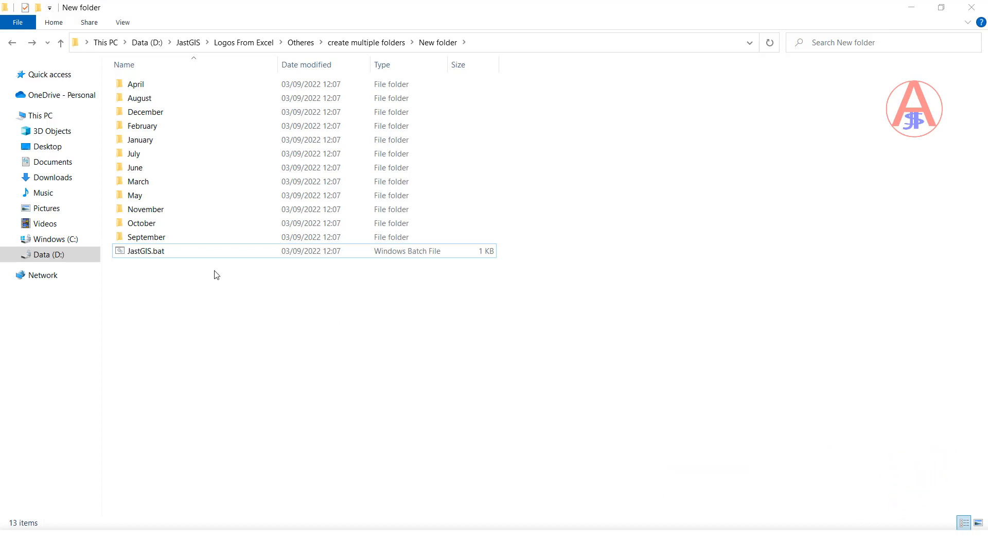
Delete all twelve month folders, keeping JastGIS.bat.
{"action": "left_click", "coordinate": [155, 236]}
{"action": "left_click", "coordinate": [136, 84], "text": "shift"}
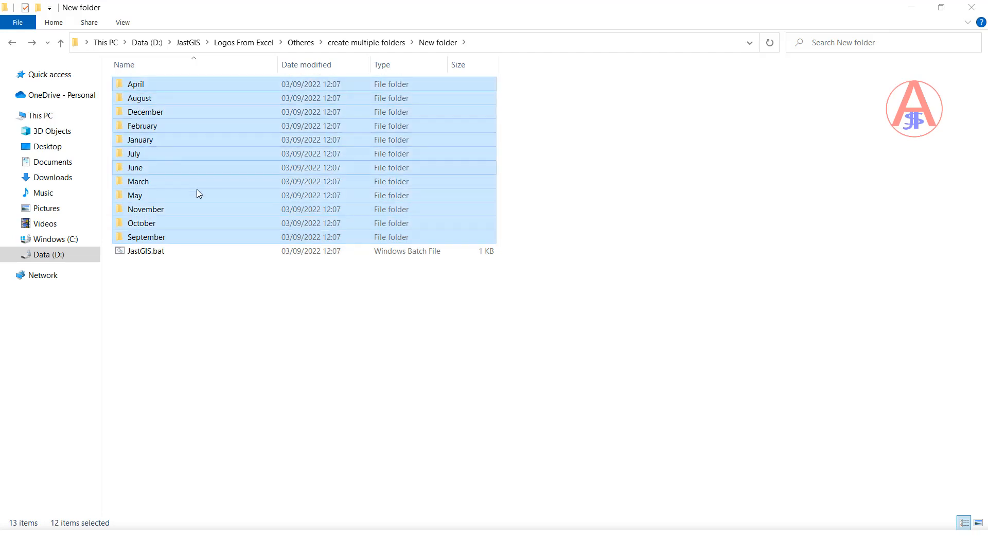
{"action": "key", "text": "Delete"}
Switch to the Excel sheet and clear the month names from C6 to N6.
{"action": "key", "text": "alt+Tab"}
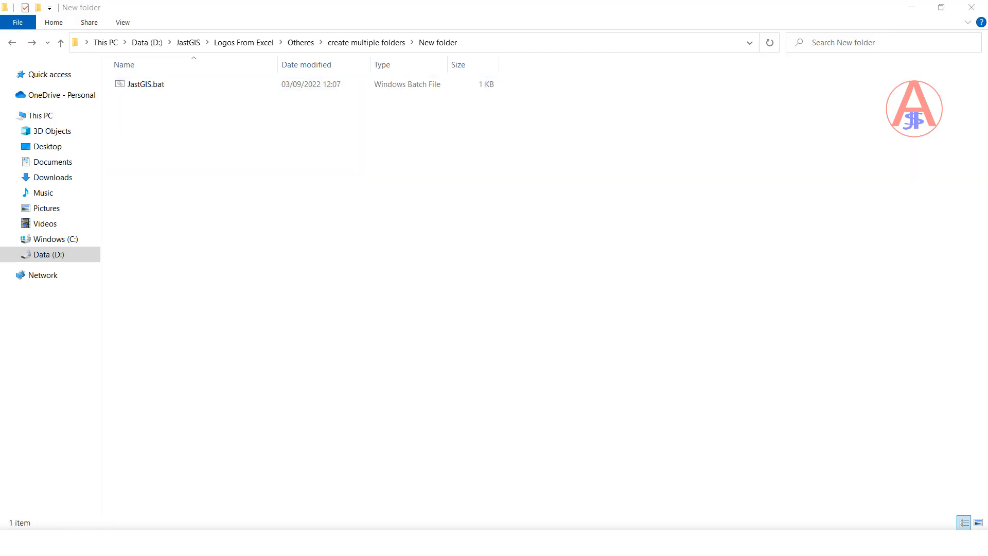
{"action": "left_click_drag", "start_coordinate": [122, 212], "coordinate": [619, 219]}
{"action": "key", "text": "Delete"}
{"action": "left_click", "coordinate": [611, 260]}
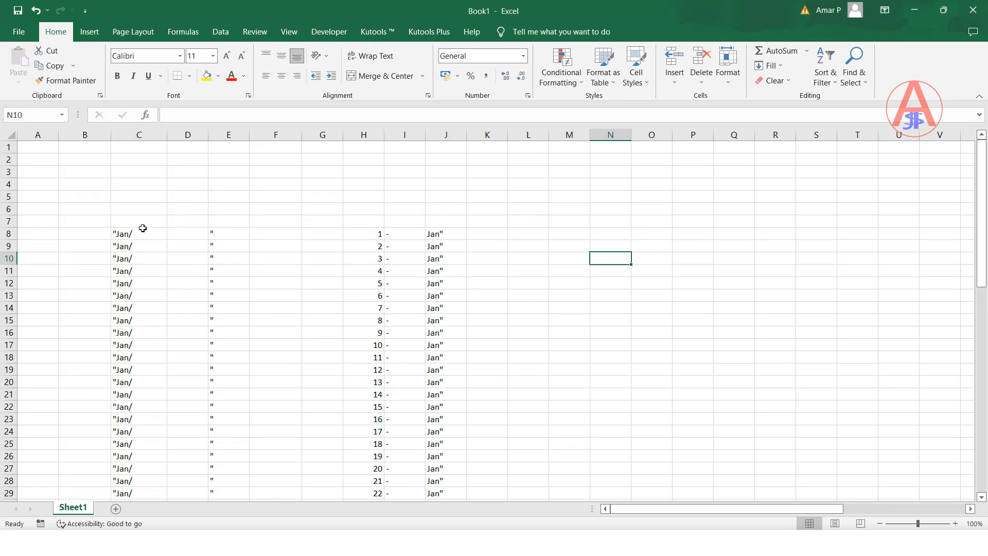
Enter the formula =C8&H8&I8&J8 in F8 to join the month path, day number, hyphen and month name.
{"action": "scroll", "coordinate": [236, 225], "scroll_direction": "down", "scroll_amount": 5}
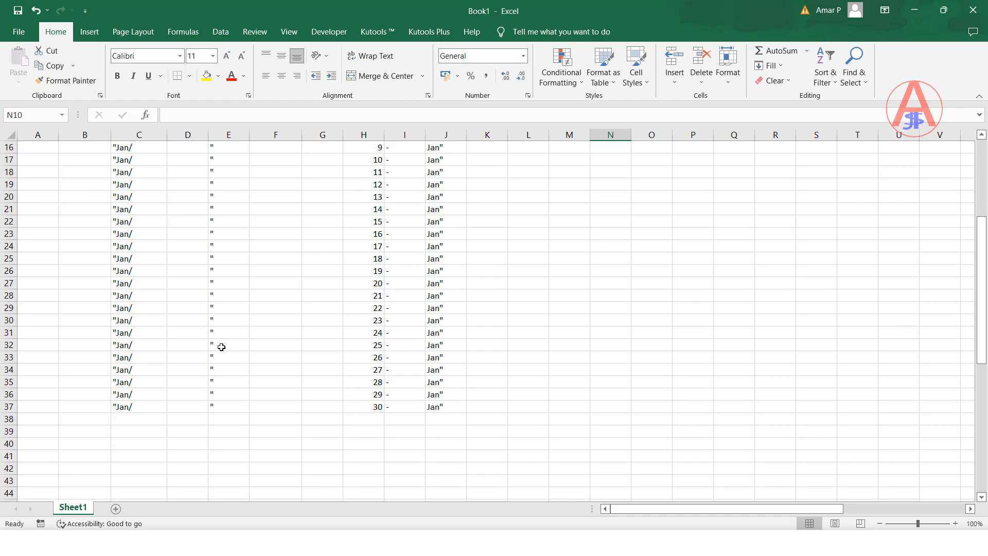
{"action": "scroll", "coordinate": [223, 347], "scroll_direction": "up", "scroll_amount": 5}
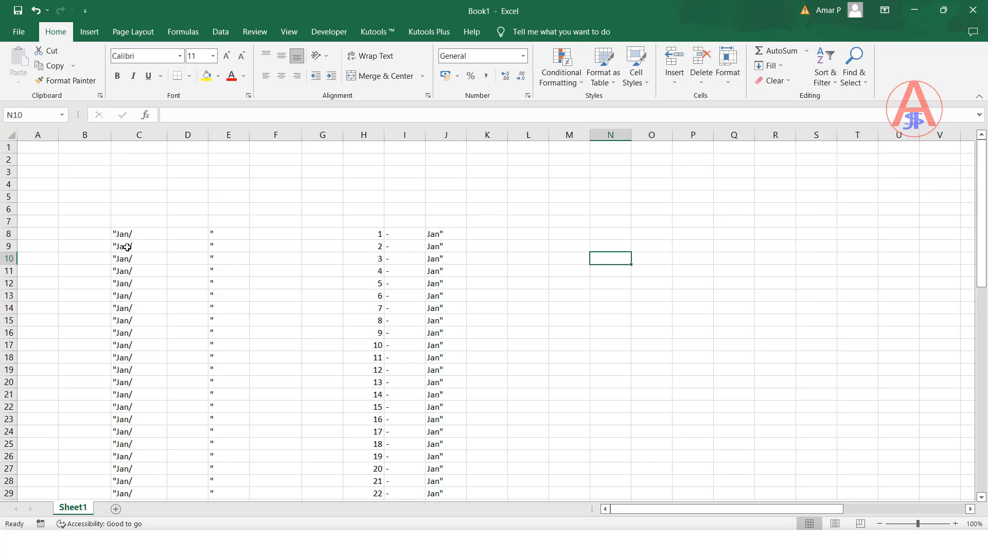
{"action": "left_click", "coordinate": [283, 236]}
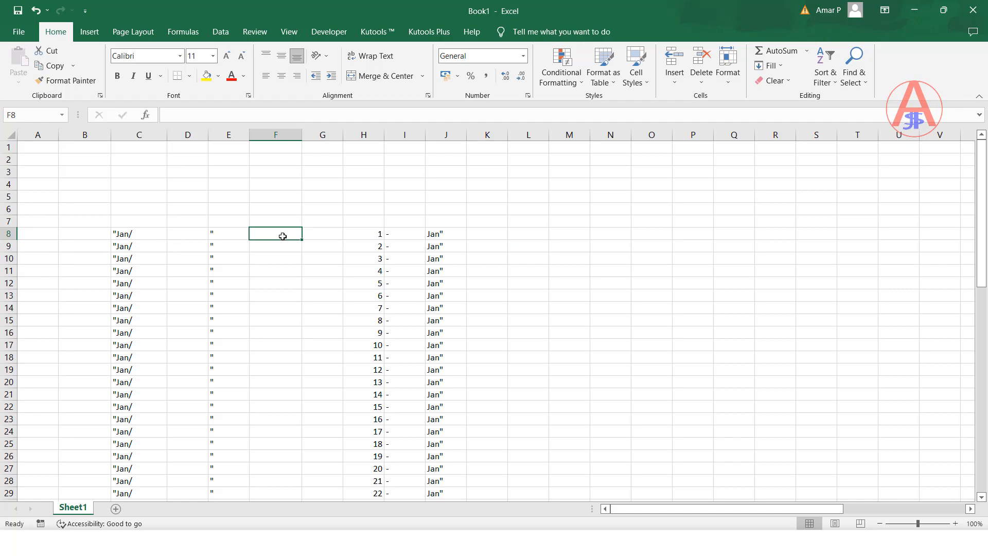
{"action": "type", "text": "="}
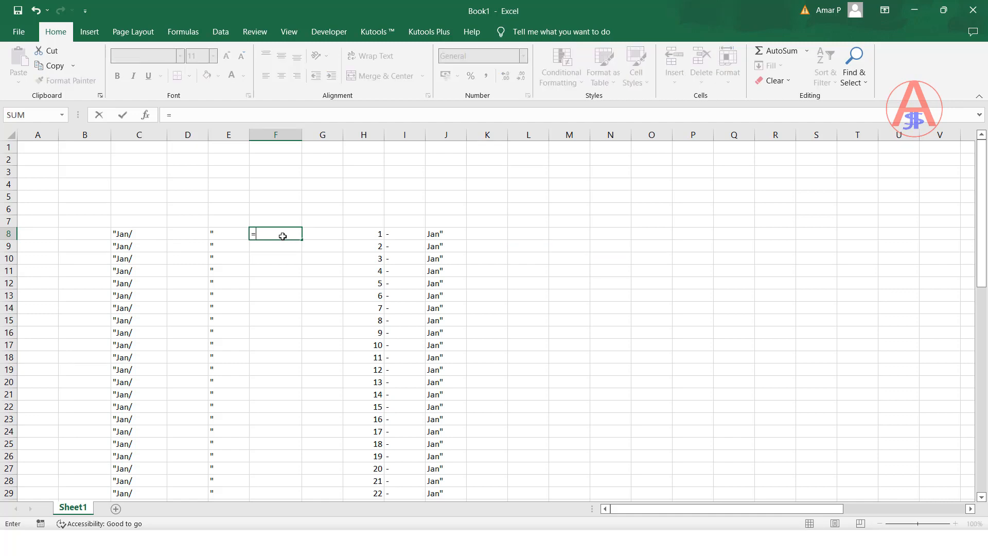
{"action": "left_click", "coordinate": [127, 234]}
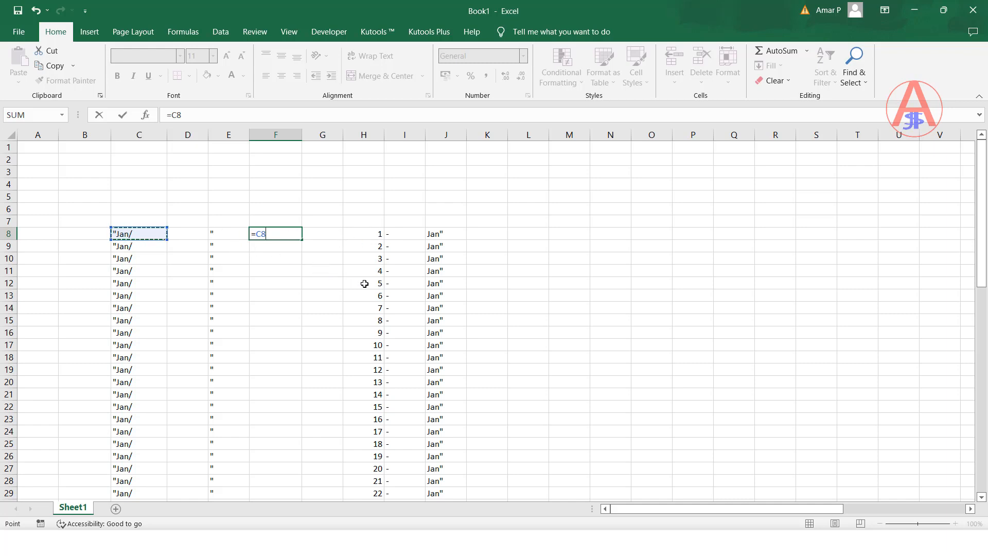
{"action": "type", "text": "&"}
{"action": "left_click", "coordinate": [370, 234]}
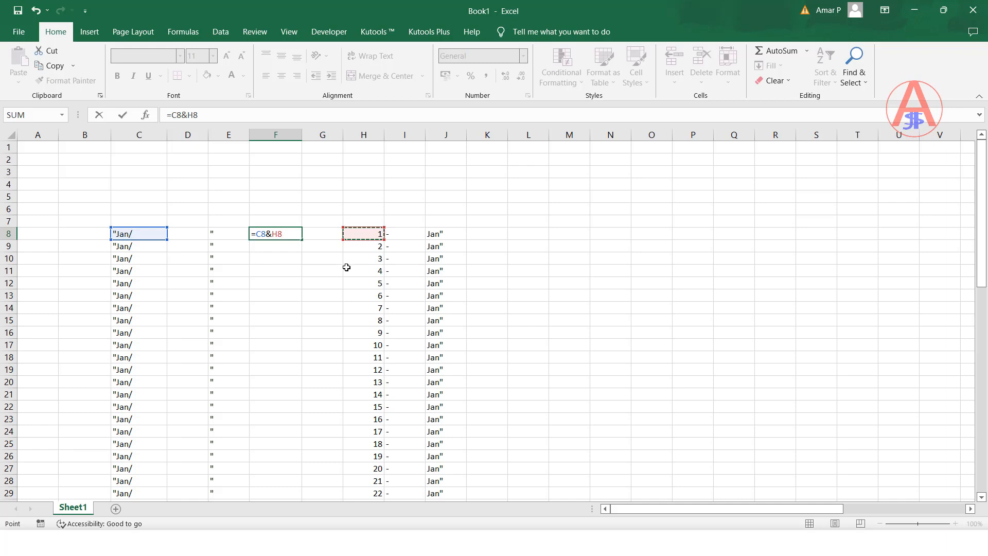
{"action": "type", "text": "&"}
{"action": "left_click", "coordinate": [398, 235]}
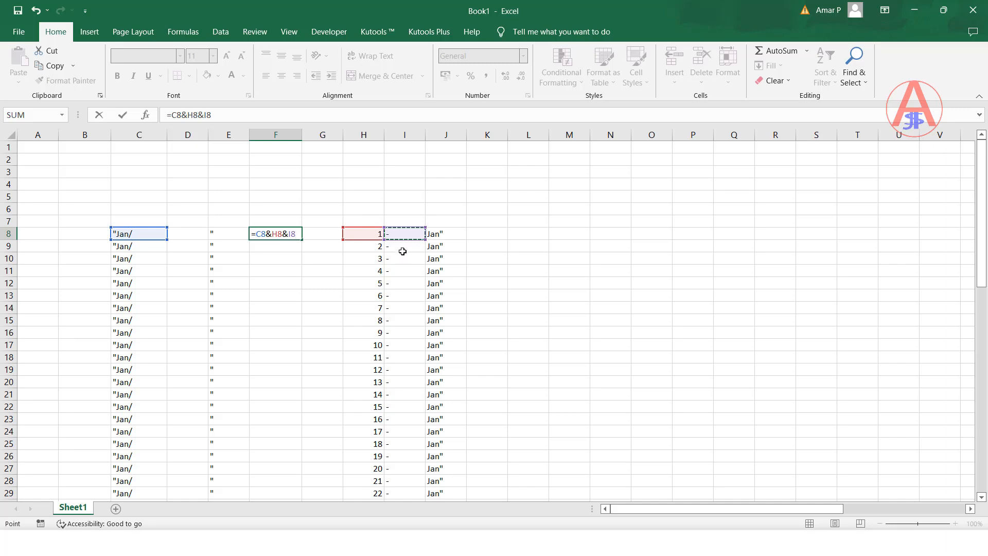
{"action": "type", "text": "&"}
{"action": "left_click", "coordinate": [441, 233]}
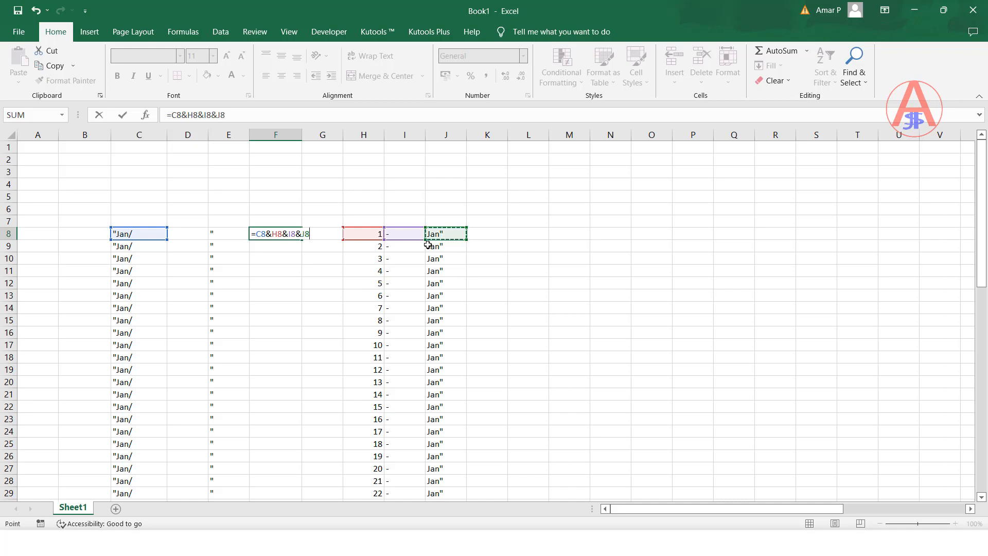
{"action": "key", "text": "Return"}
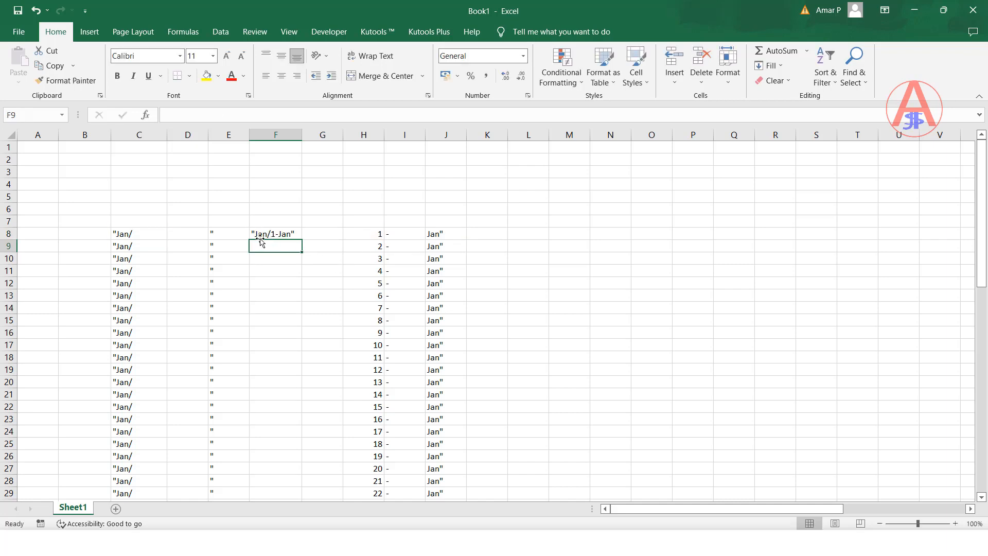
Fill the F8 formula down through F37.
{"action": "left_click", "coordinate": [292, 233]}
{"action": "double_click", "coordinate": [303, 238]}
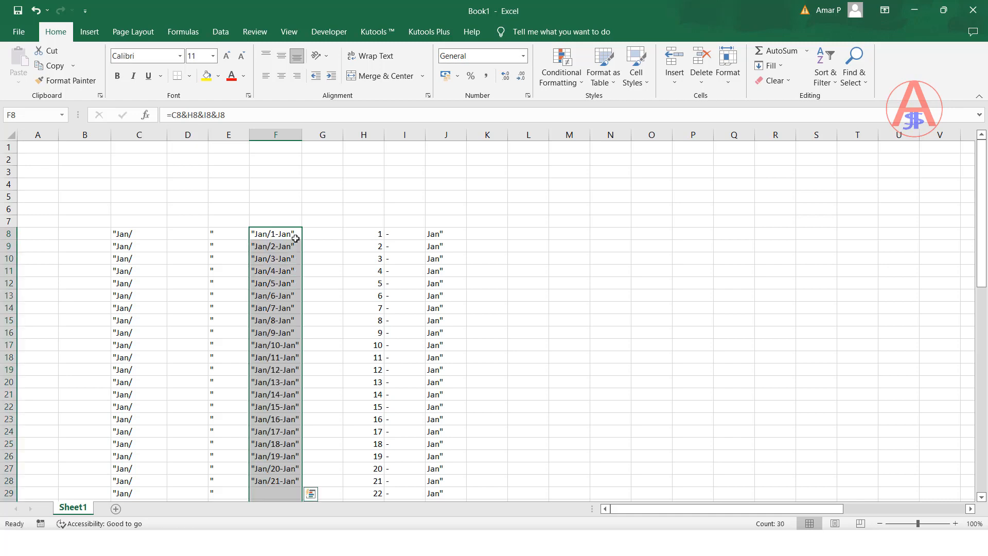
{"action": "scroll", "coordinate": [288, 239], "scroll_direction": "down", "scroll_amount": 5}
{"action": "key", "text": "ctrl+q"}
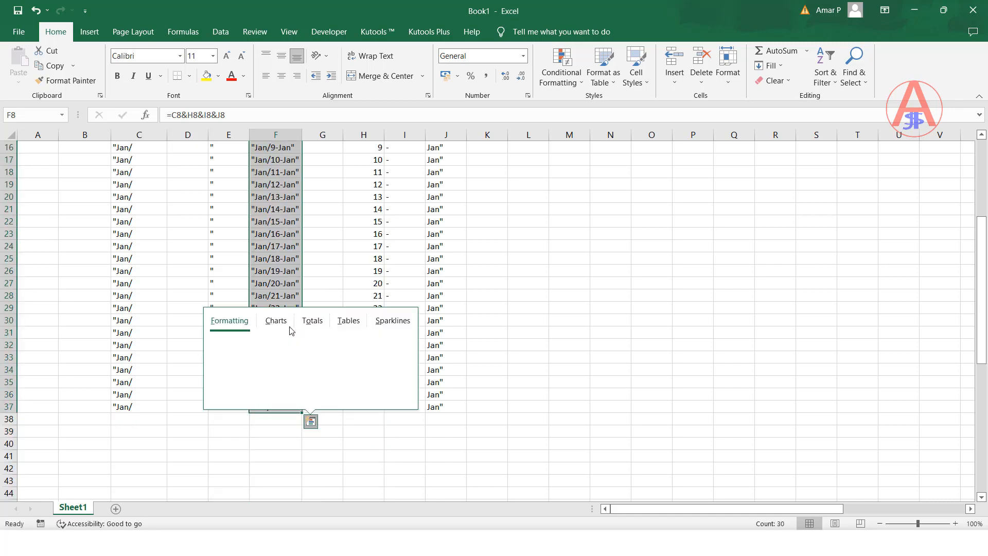
{"action": "left_click", "coordinate": [355, 206]}
Copy the joined names in F8:F37 and paste them as values starting at C40.
{"action": "left_click", "coordinate": [267, 406]}
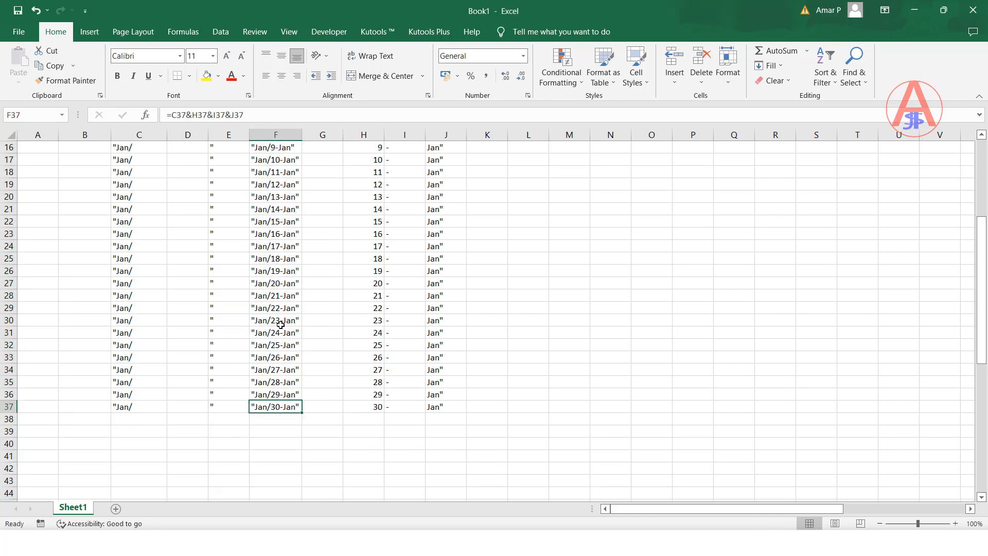
{"action": "scroll", "coordinate": [283, 325], "scroll_direction": "up", "scroll_amount": 4}
{"action": "left_click", "coordinate": [277, 201], "text": "shift"}
{"action": "key", "text": "ctrl+c"}
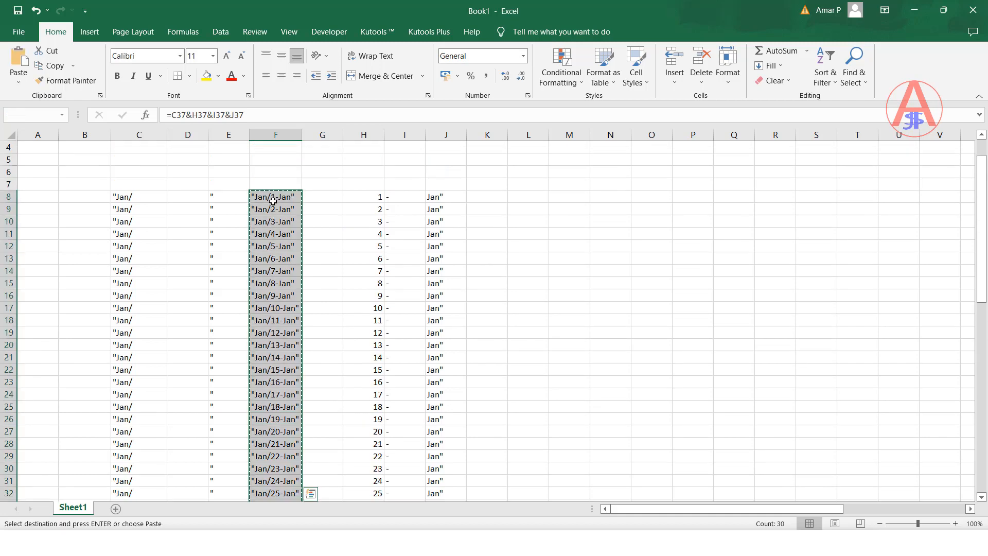
{"action": "scroll", "coordinate": [231, 286], "scroll_direction": "down", "scroll_amount": 7}
{"action": "left_click", "coordinate": [143, 333]}
{"action": "right_click", "coordinate": [143, 333]}
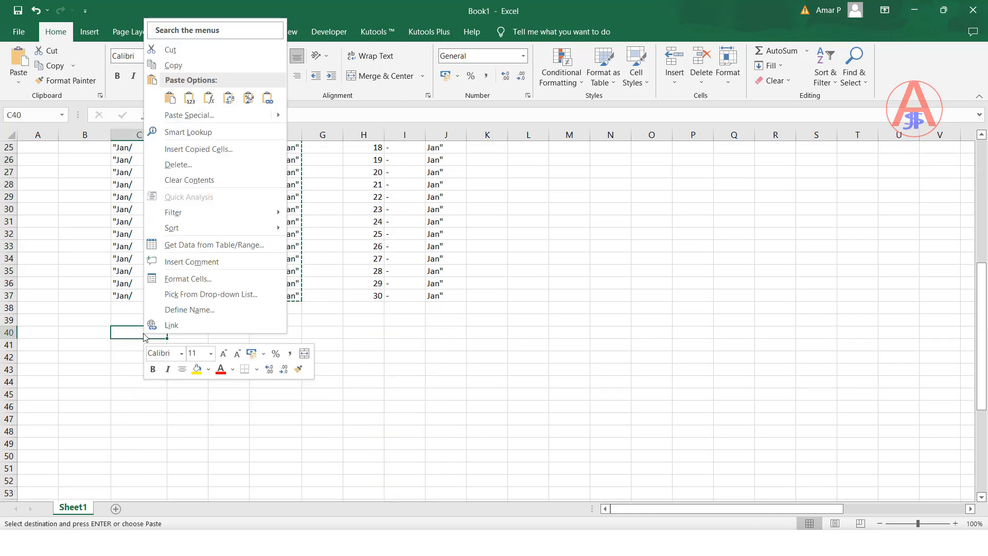
{"action": "left_click", "coordinate": [188, 99]}
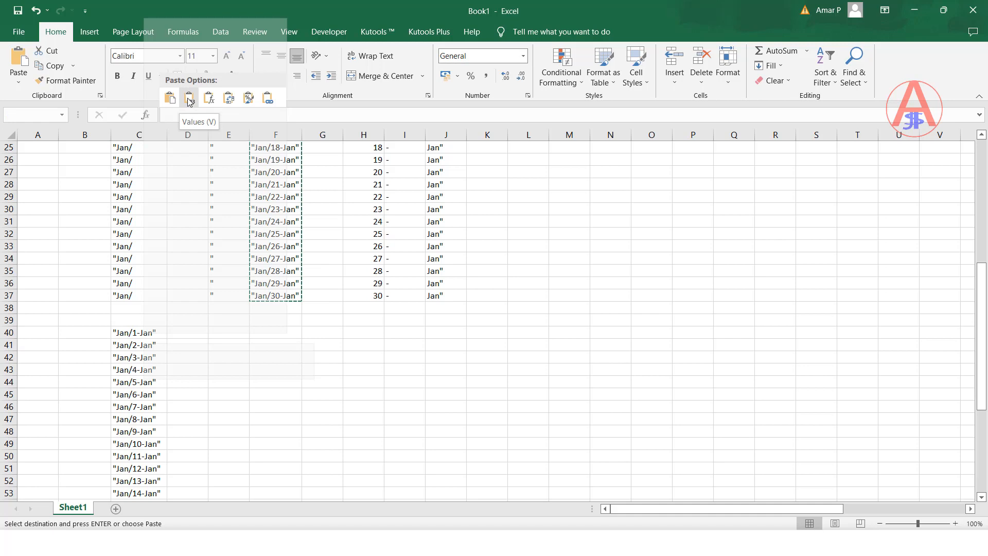
Copy the pasted values from C40 down, paste them transposed starting at E40, and copy the resulting row.
{"action": "key", "text": "ctrl+c"}
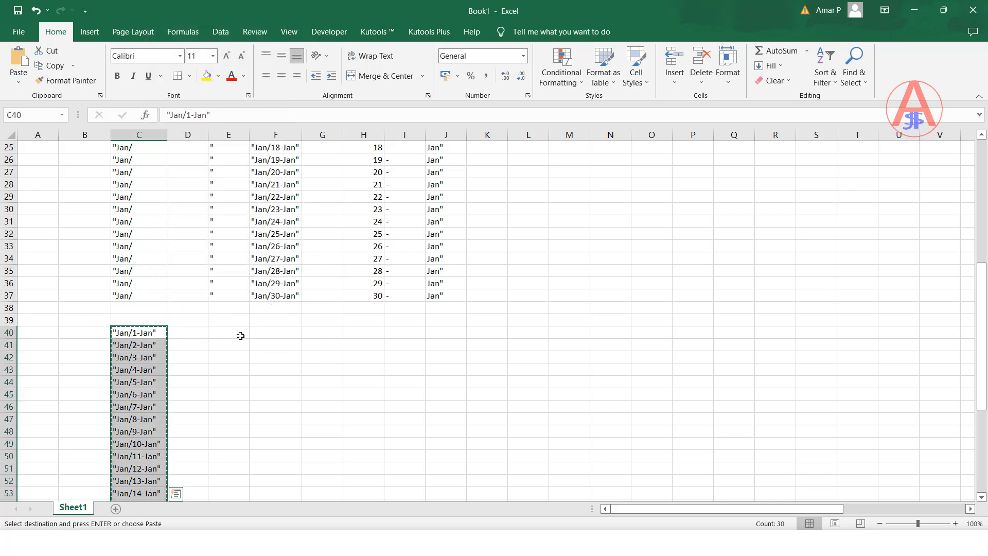
{"action": "left_click", "coordinate": [237, 334]}
{"action": "right_click", "coordinate": [238, 334]}
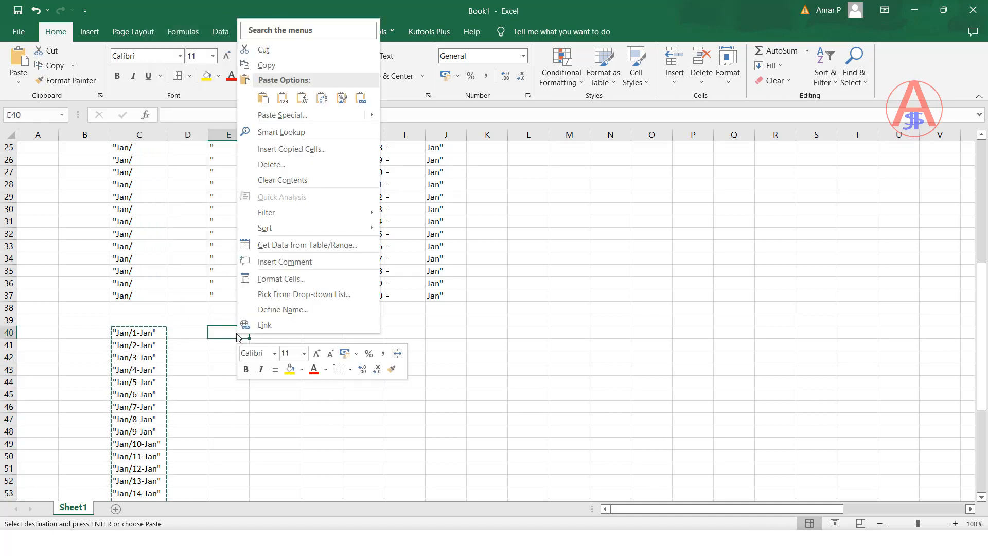
{"action": "left_click", "coordinate": [322, 98]}
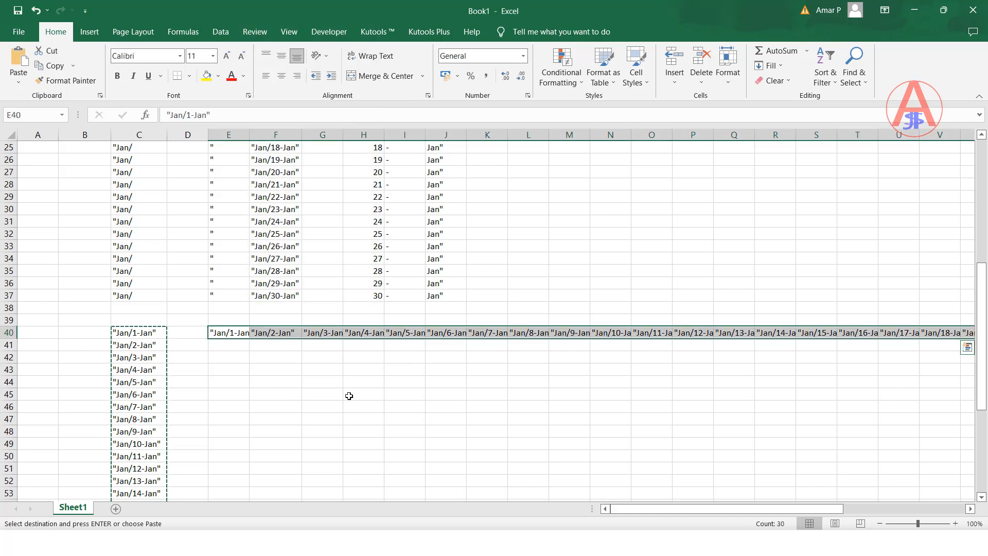
{"action": "key", "text": "ctrl+c"}
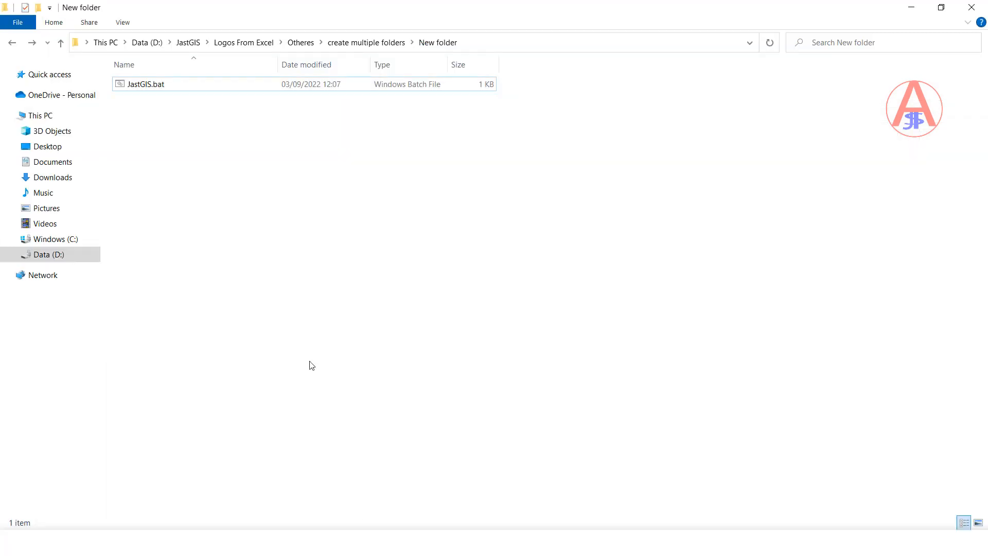
Edit JastGIS.bat to replace the month names after md with the copied January subfolder paths, and save the file.
{"action": "left_click", "coordinate": [145, 83]}
{"action": "right_click", "coordinate": [167, 103]}
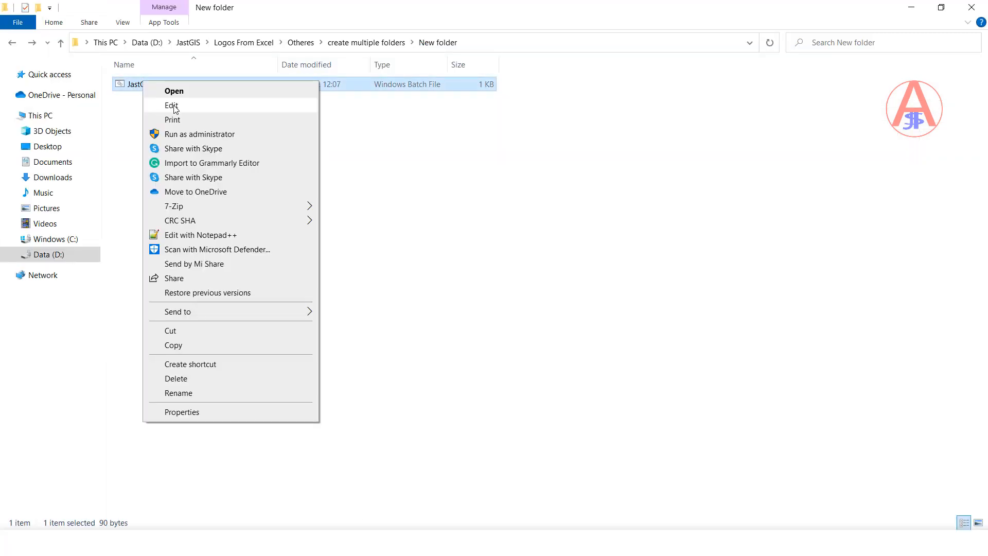
{"action": "left_click", "coordinate": [170, 104]}
{"action": "left_click_drag", "start_coordinate": [525, 249], "coordinate": [674, 319]}
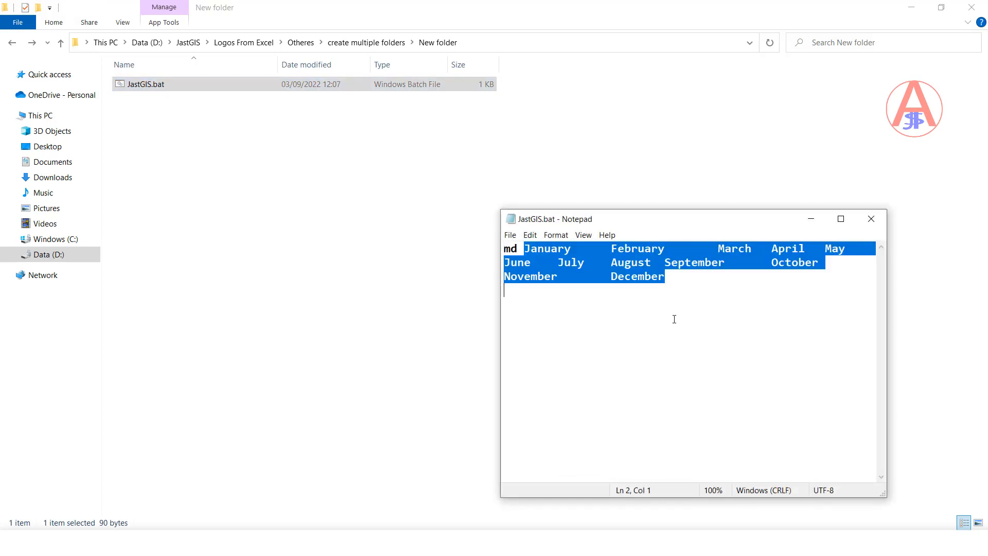
{"action": "key", "text": "ctrl+v"}
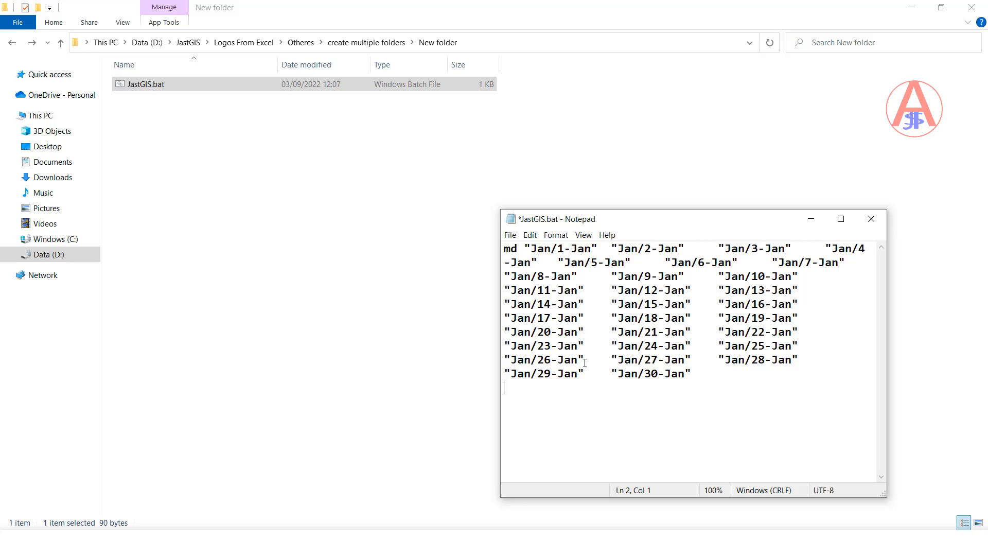
{"action": "key", "text": "ctrl+s"}
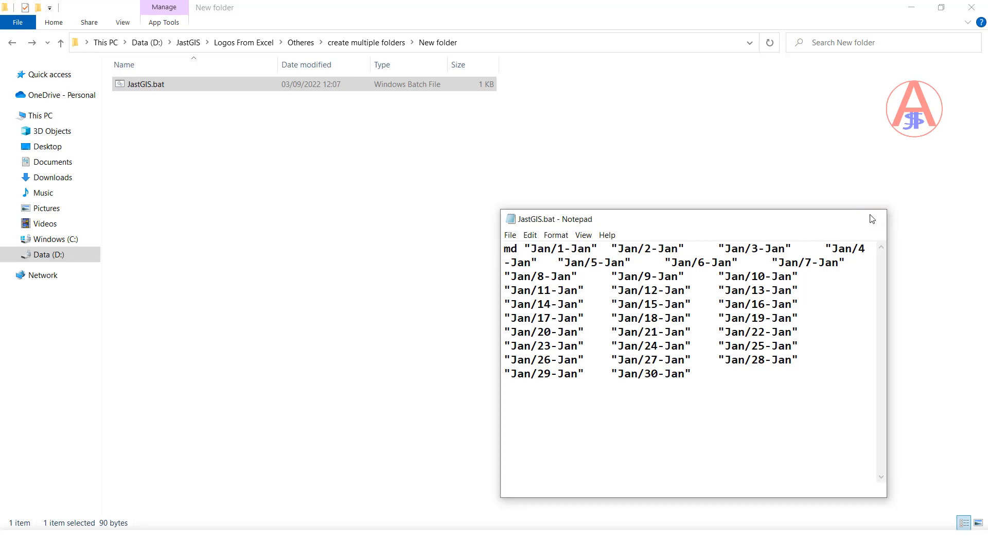
{"action": "left_click", "coordinate": [870, 218]}
Run JastGIS.bat to create the January folders, and open the Jan folder to check its subfolders.
{"action": "left_click", "coordinate": [147, 91]}
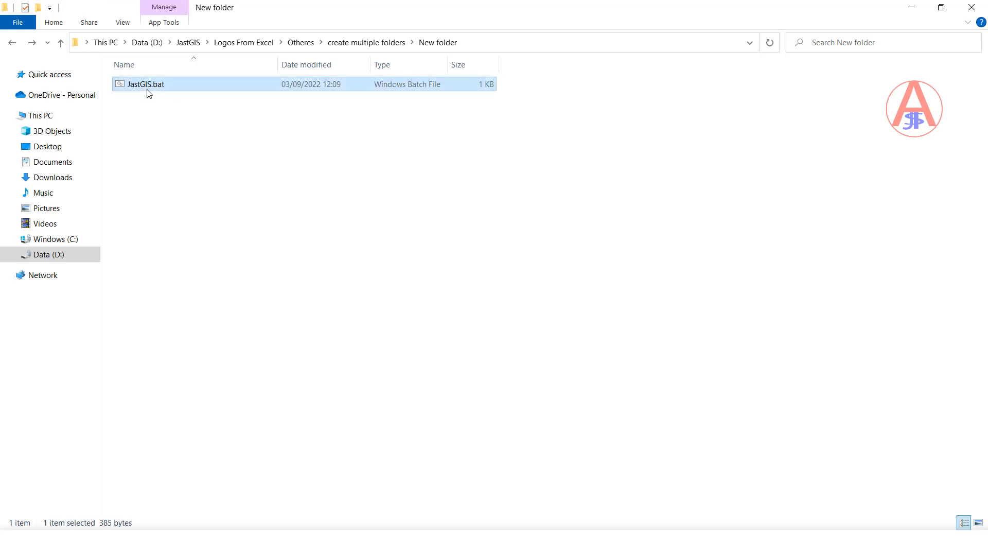
{"action": "left_click", "coordinate": [159, 128]}
{"action": "double_click", "coordinate": [153, 94]}
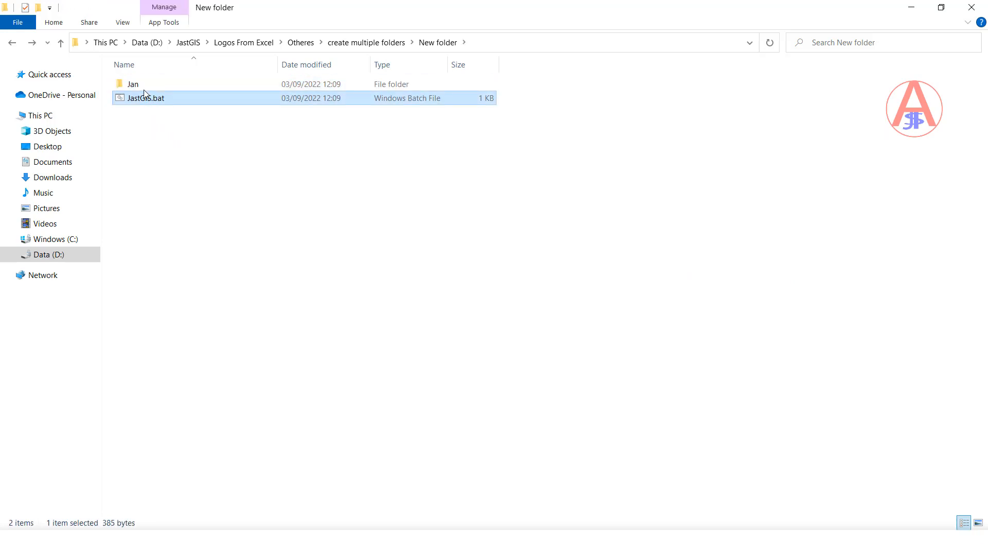
{"action": "double_click", "coordinate": [147, 86]}
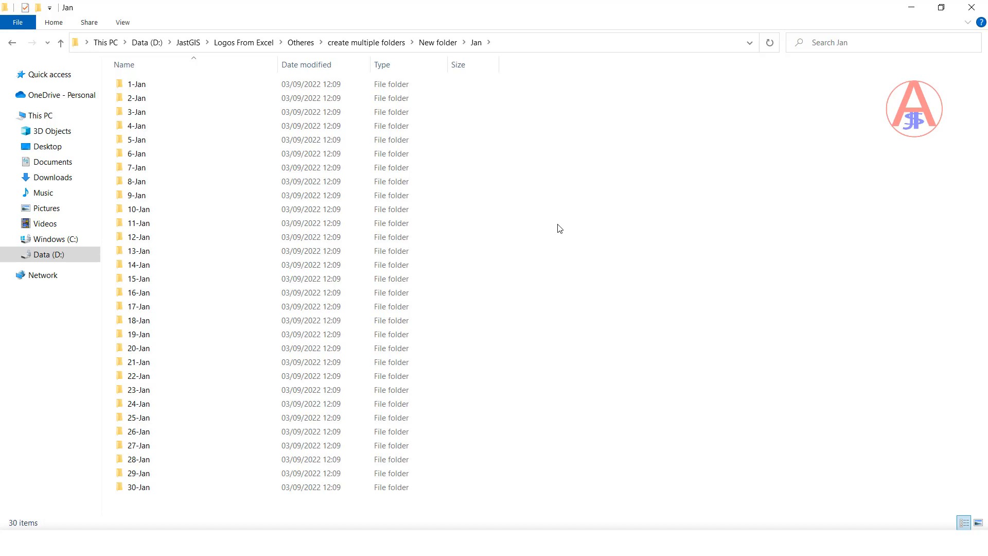
Return to the parent folder and create a folder beside Jan, keeping the default name New folder.
{"action": "key", "text": "alt+Up"}
{"action": "left_click", "coordinate": [489, 252]}
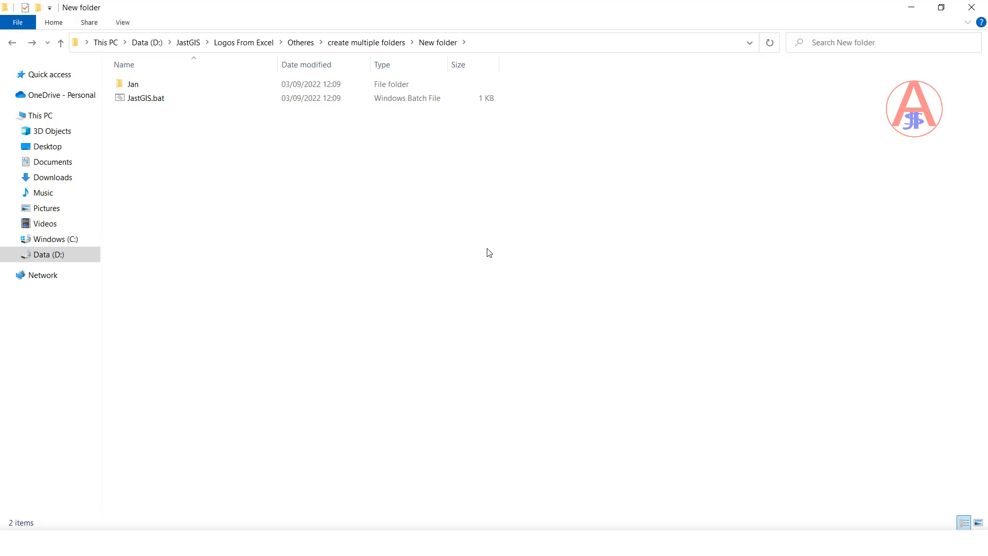
{"action": "key", "text": "ctrl+shift+n"}
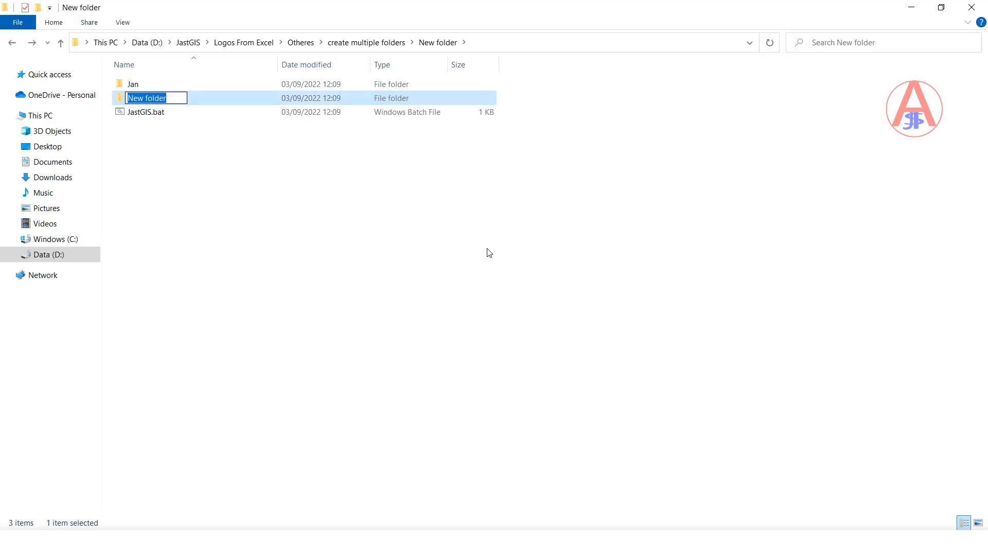
{"action": "key", "text": "Return"}
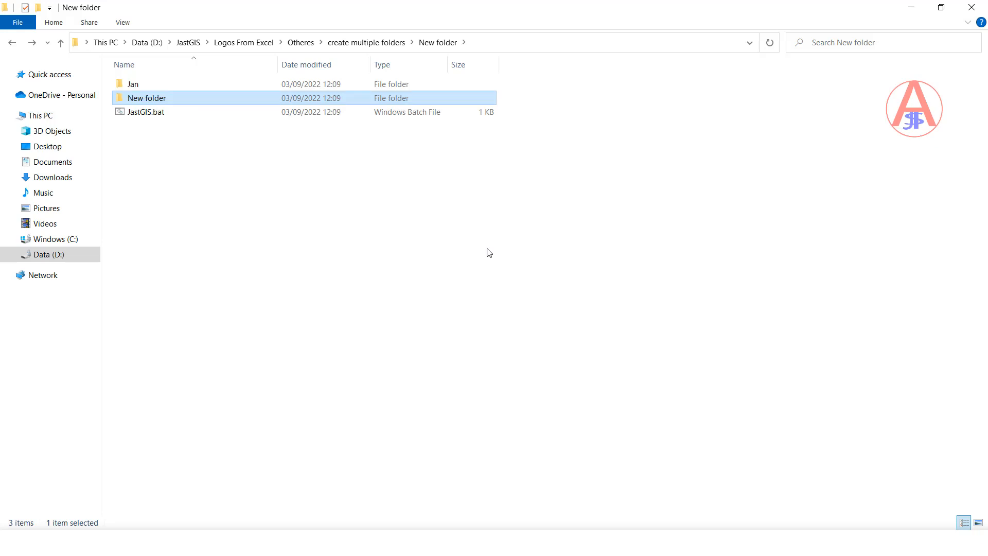
{"action": "left_click", "coordinate": [489, 253]}
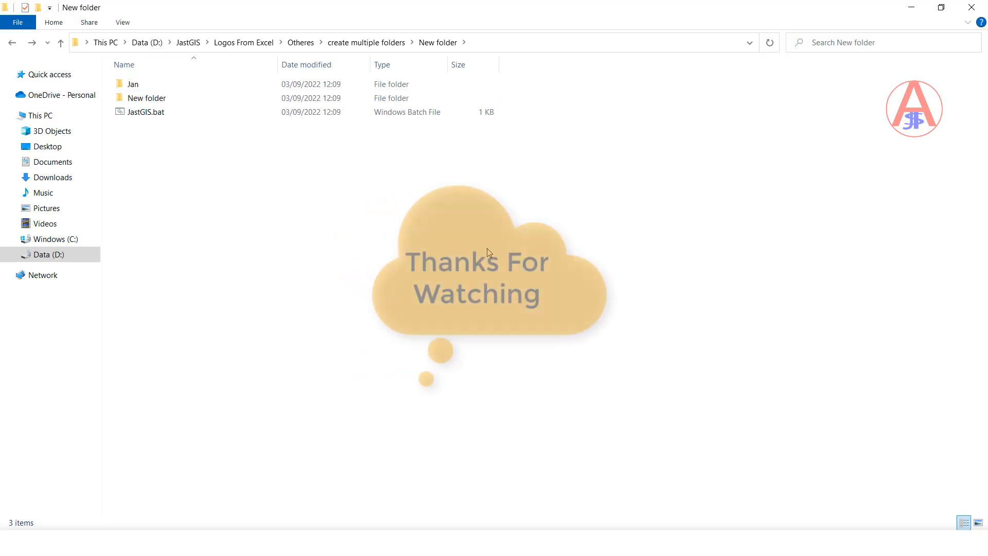